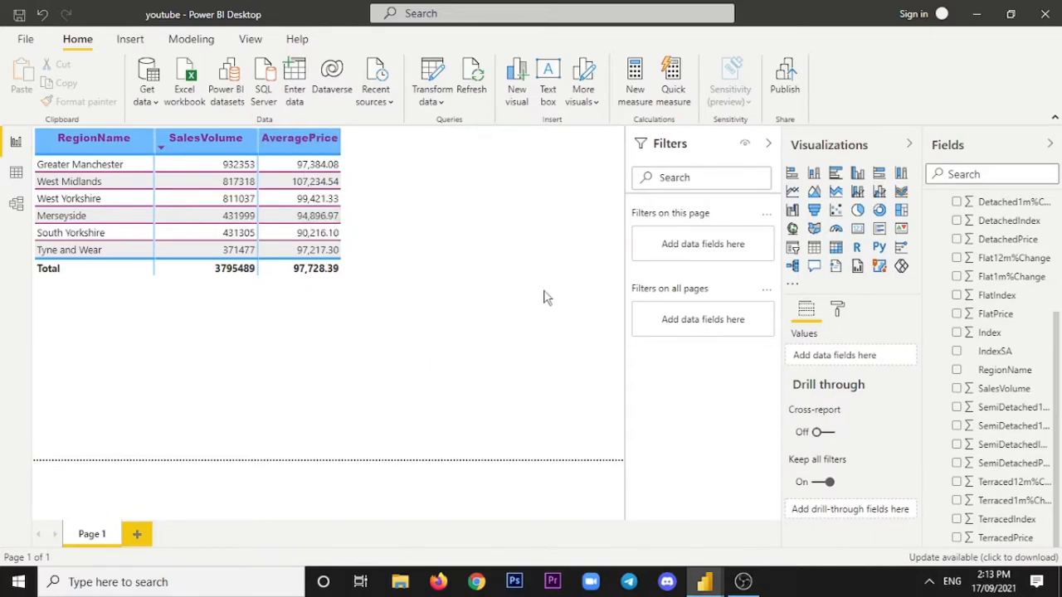
Show the data types available for the SalesVolume field.
scroll(999, 323, "up", 3)
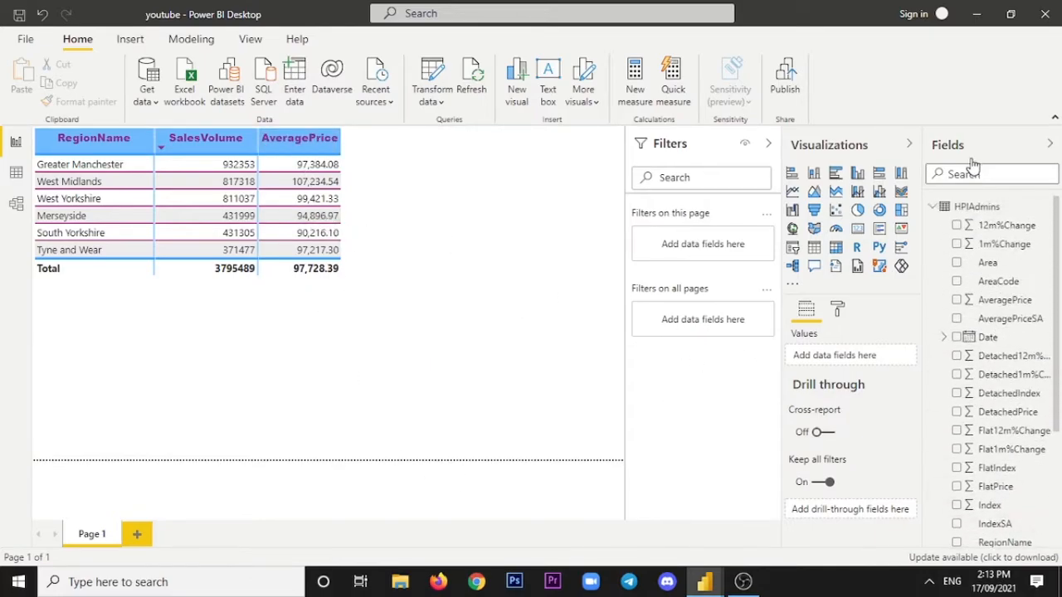
scroll(996, 414, "down", 3)
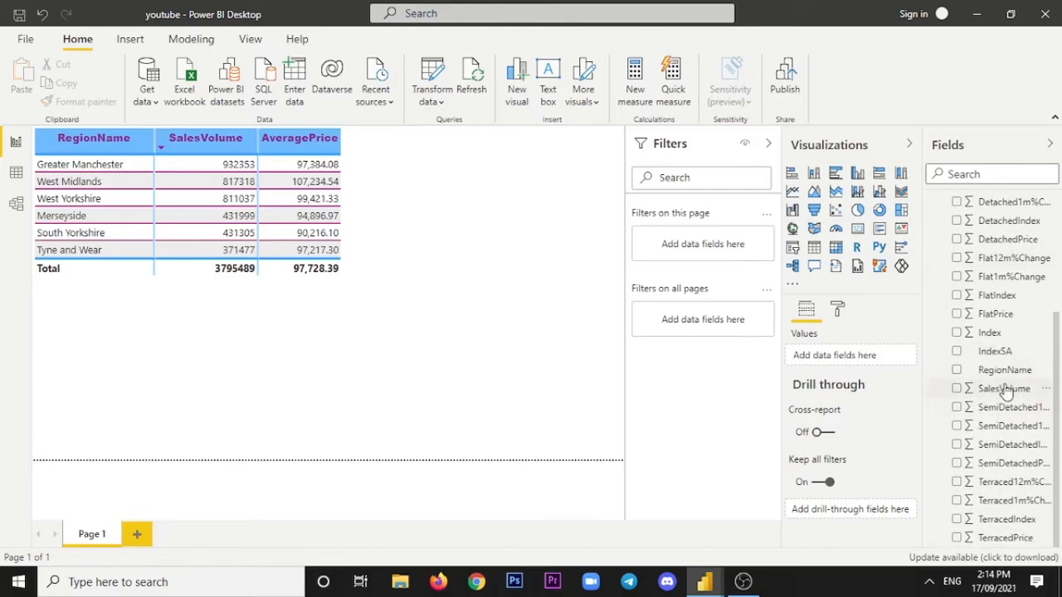
left_click(1003, 390)
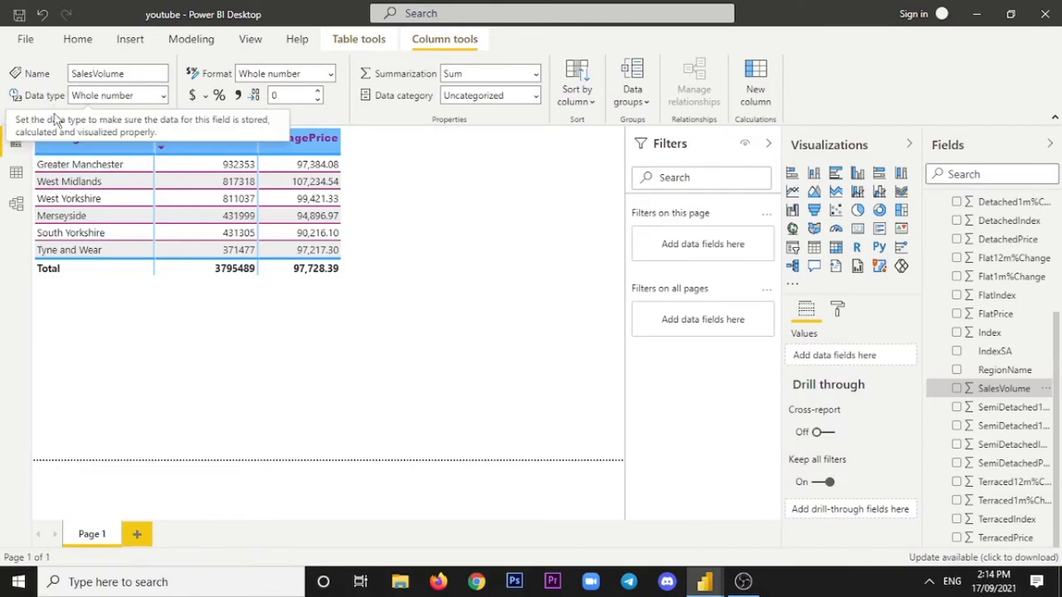
left_click(165, 97)
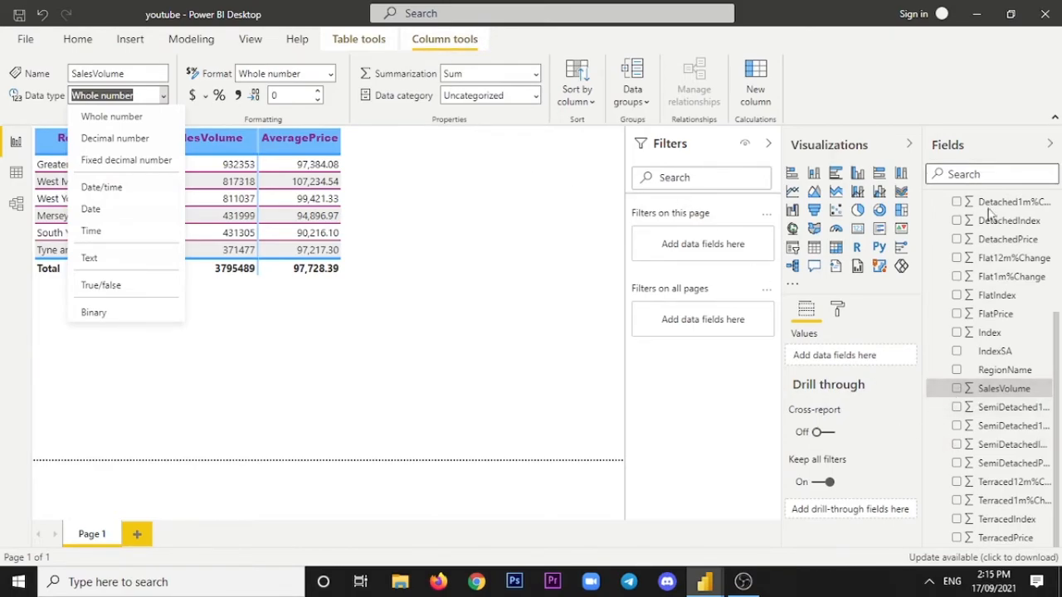
Show the data types available for the AreaCode field.
scroll(1014, 380, "up", 1)
scroll(1004, 331, "up", 2)
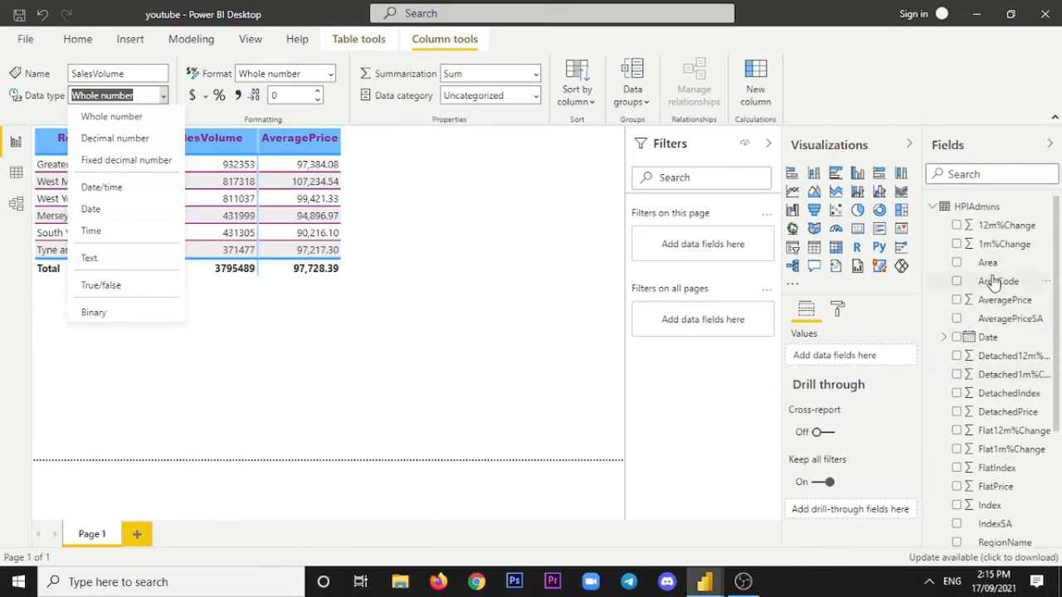
key("Escape")
left_click(996, 282)
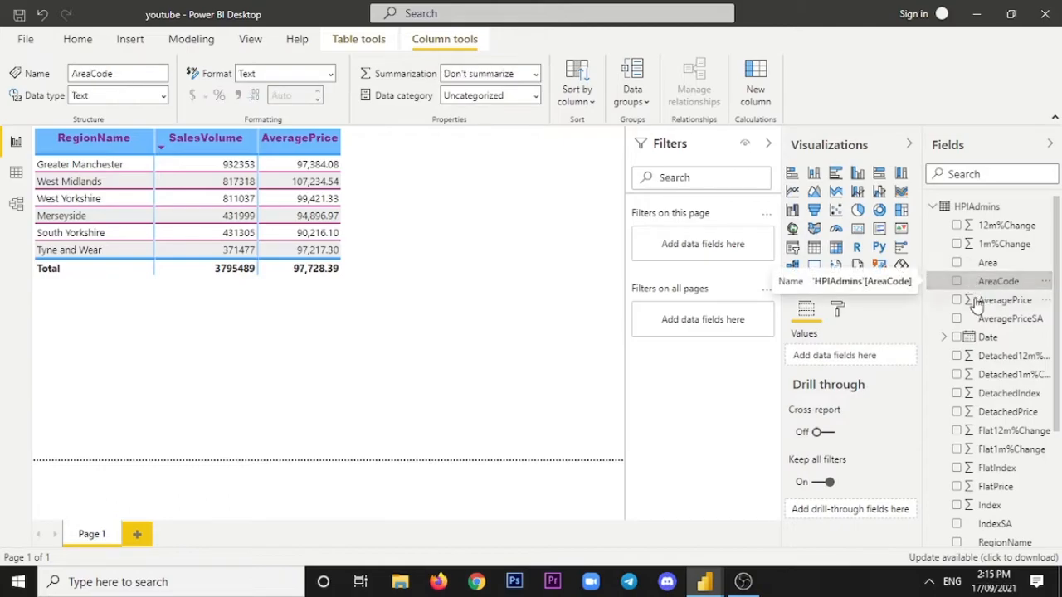
left_click(164, 95)
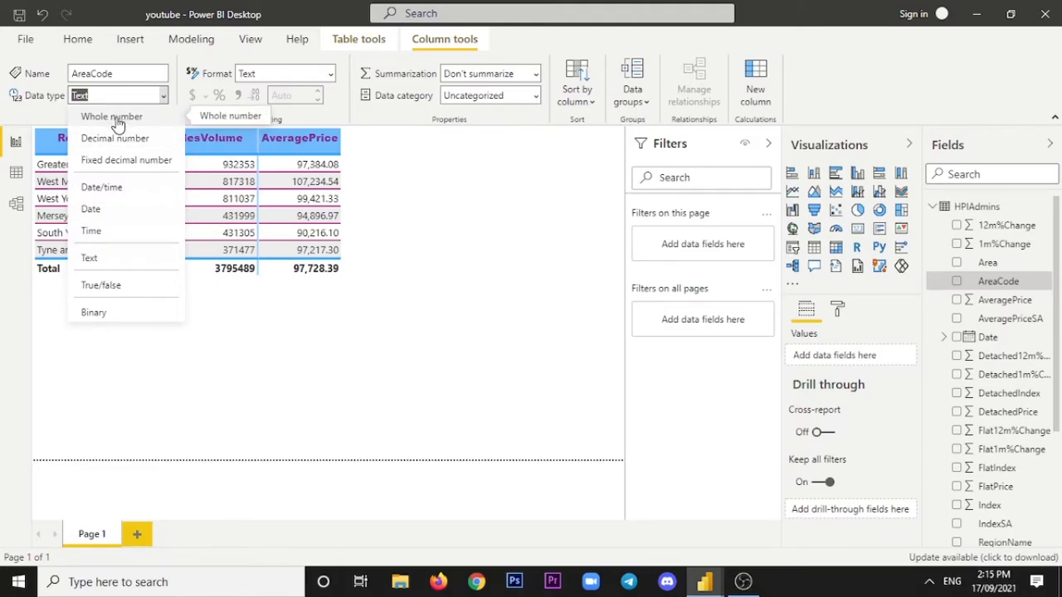
Set the number format of the SalesVolume field to Percentage.
scroll(1024, 489, "down", 3)
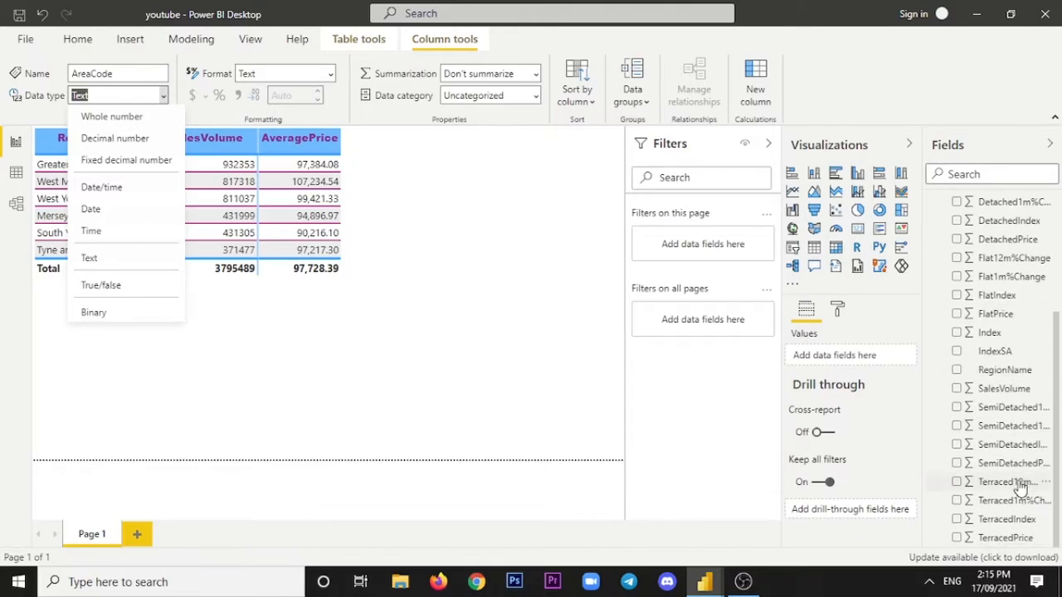
left_click(999, 393)
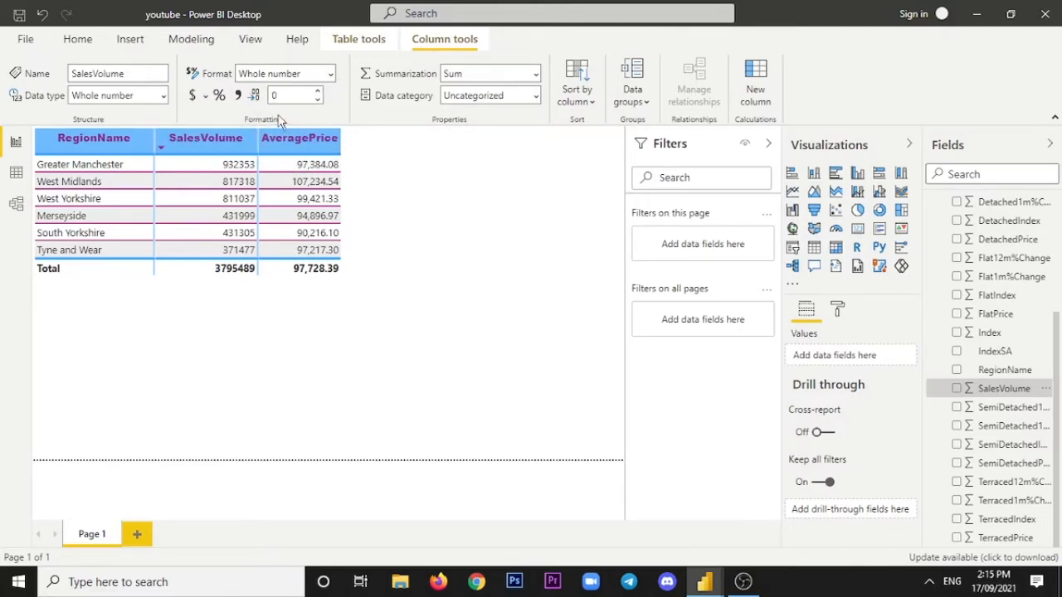
left_click(331, 77)
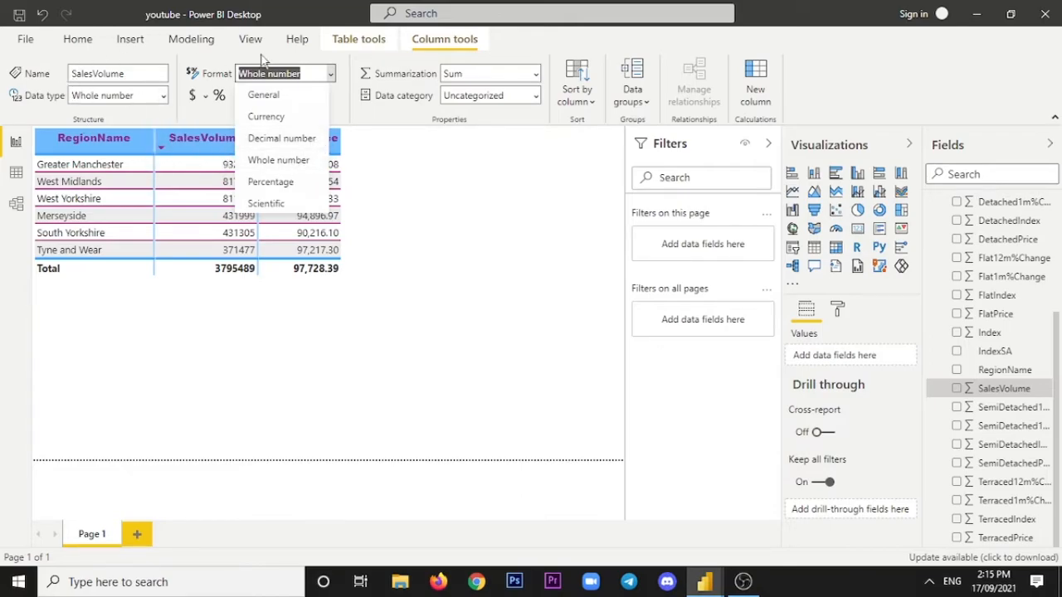
left_click(305, 185)
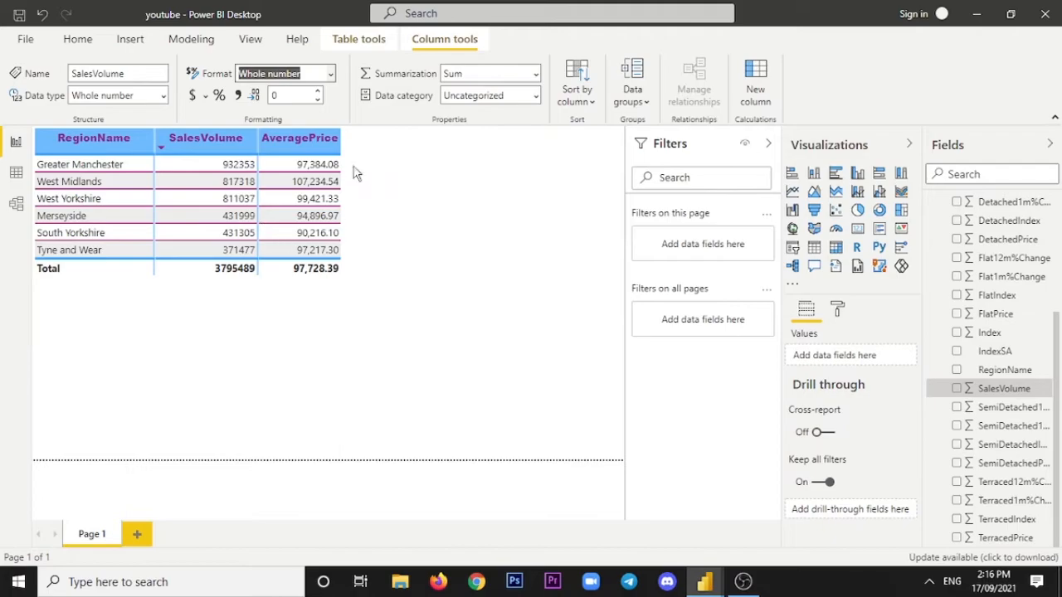
left_click(330, 75)
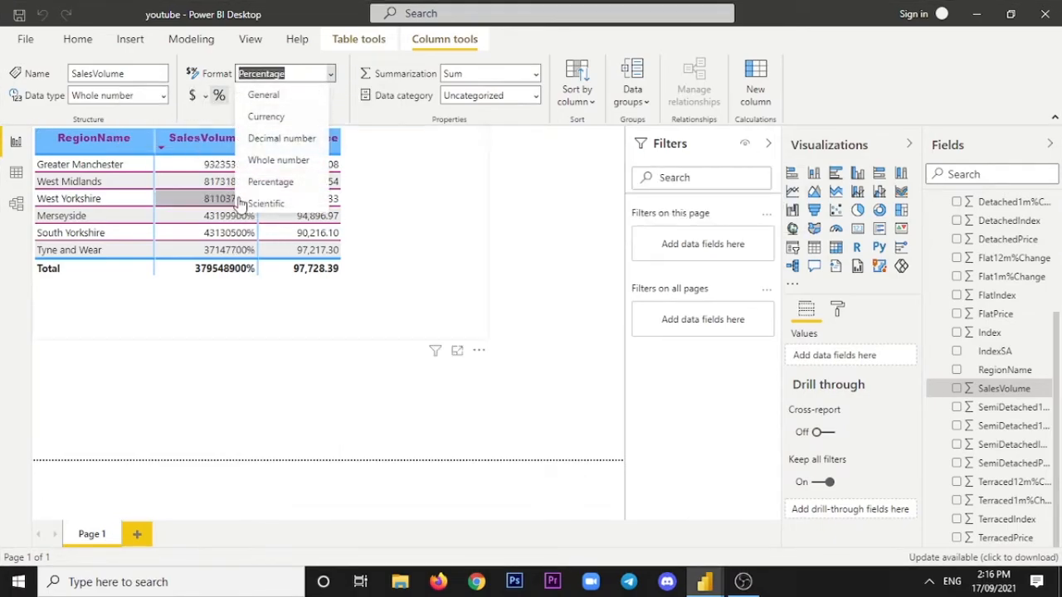
left_click(281, 182)
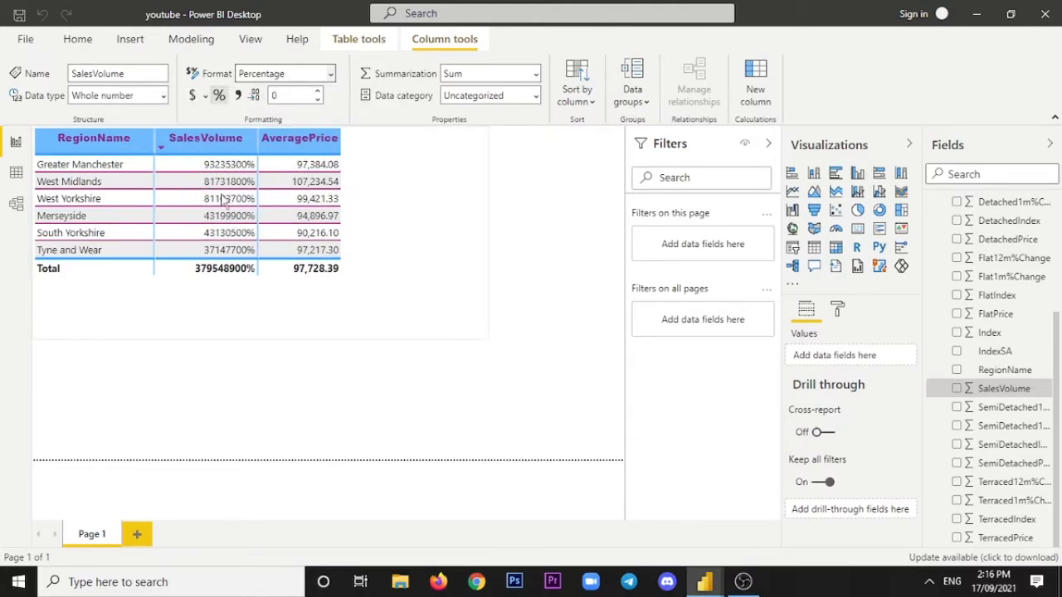
Try the Scientific format on the SalesVolume field and return it to Whole number.
left_click(330, 74)
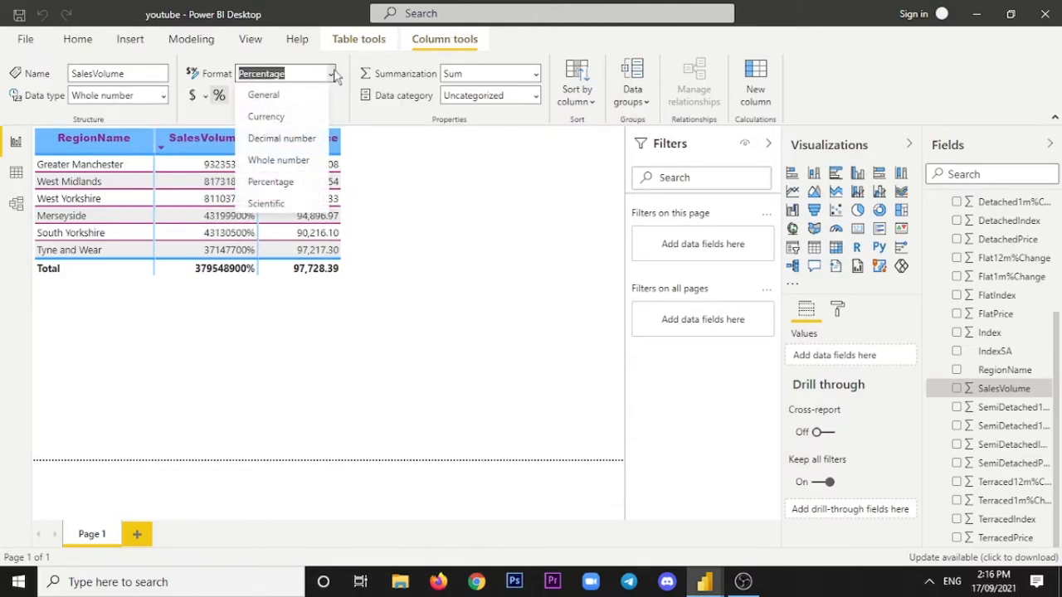
left_click(288, 206)
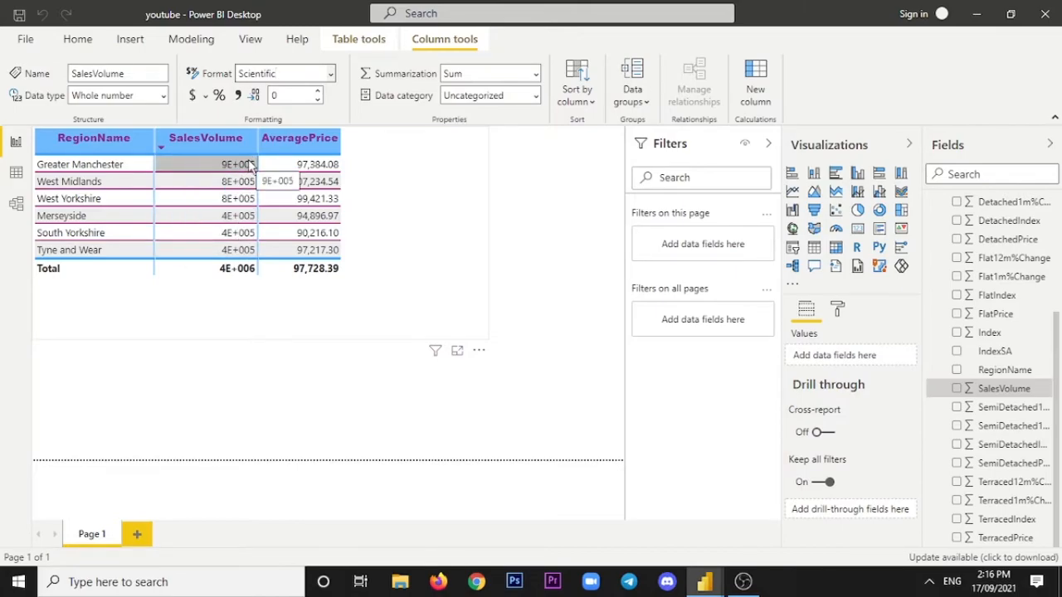
left_click(331, 74)
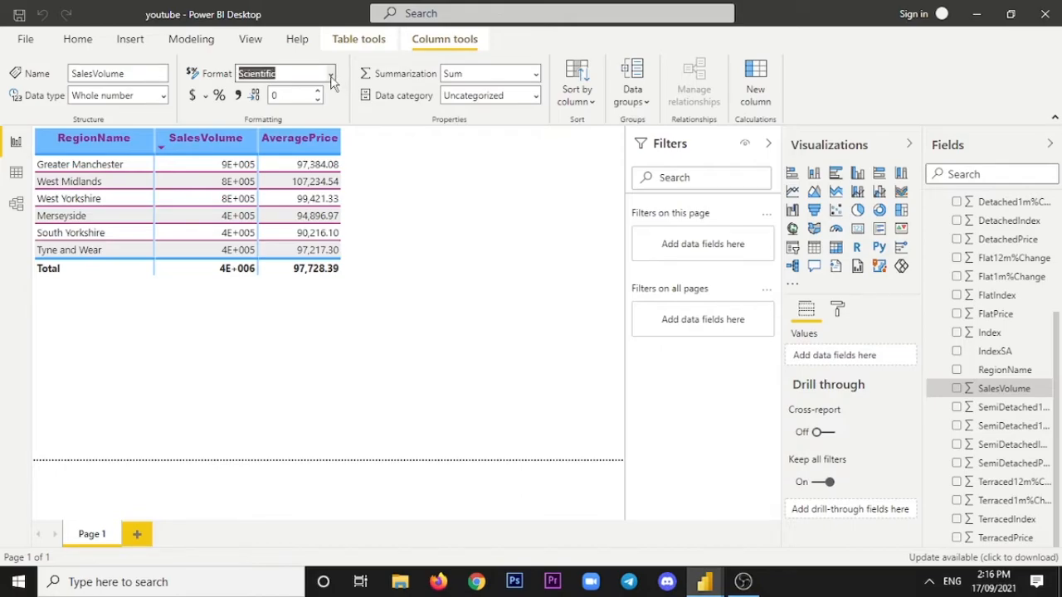
left_click(330, 74)
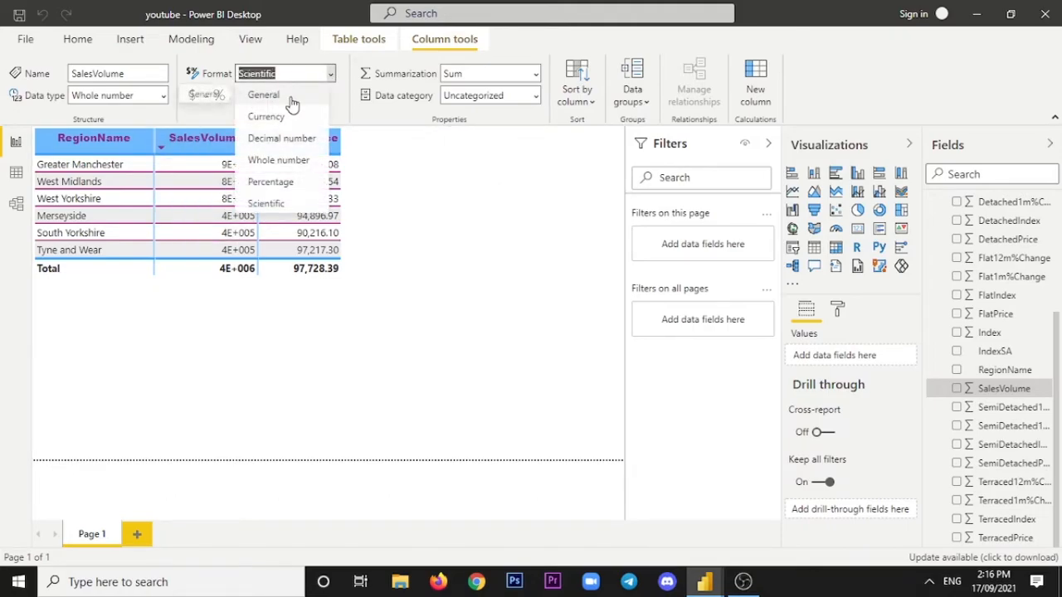
left_click(278, 160)
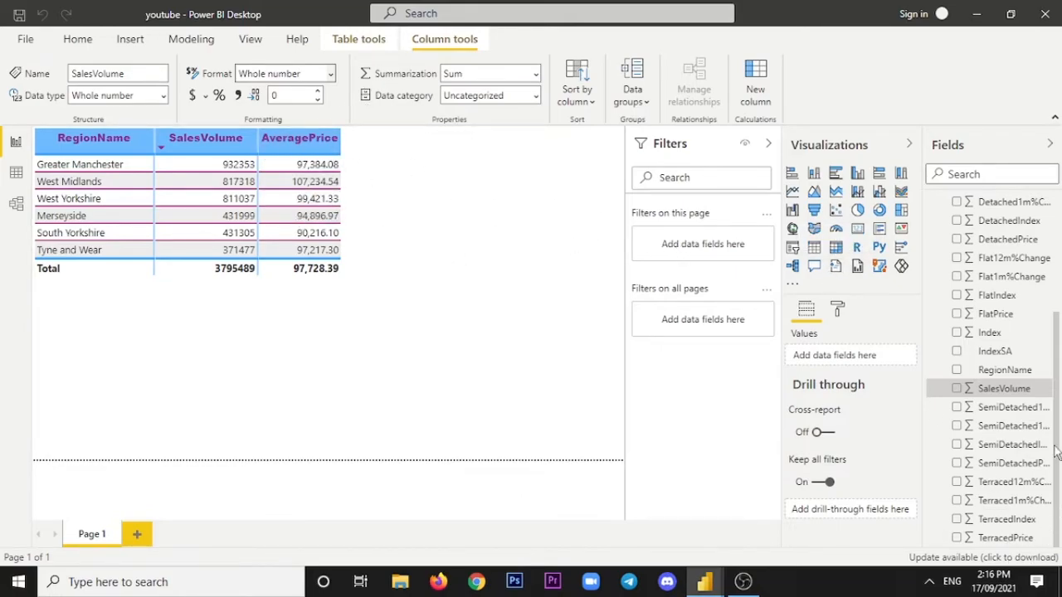
Set the AveragePrice field to show 0 decimal places.
scroll(1008, 431, "up", 4)
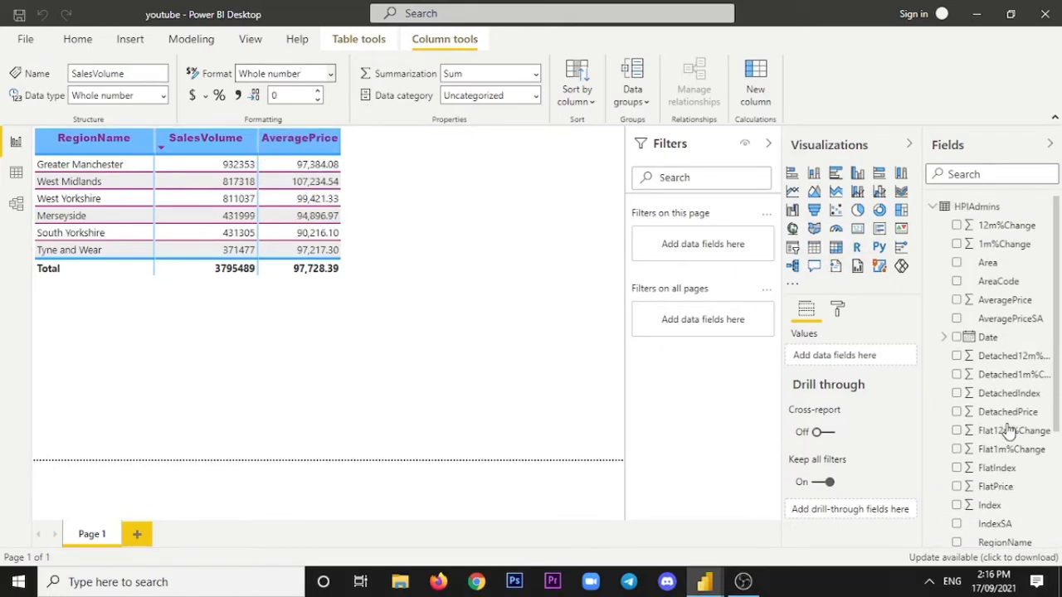
left_click(1004, 299)
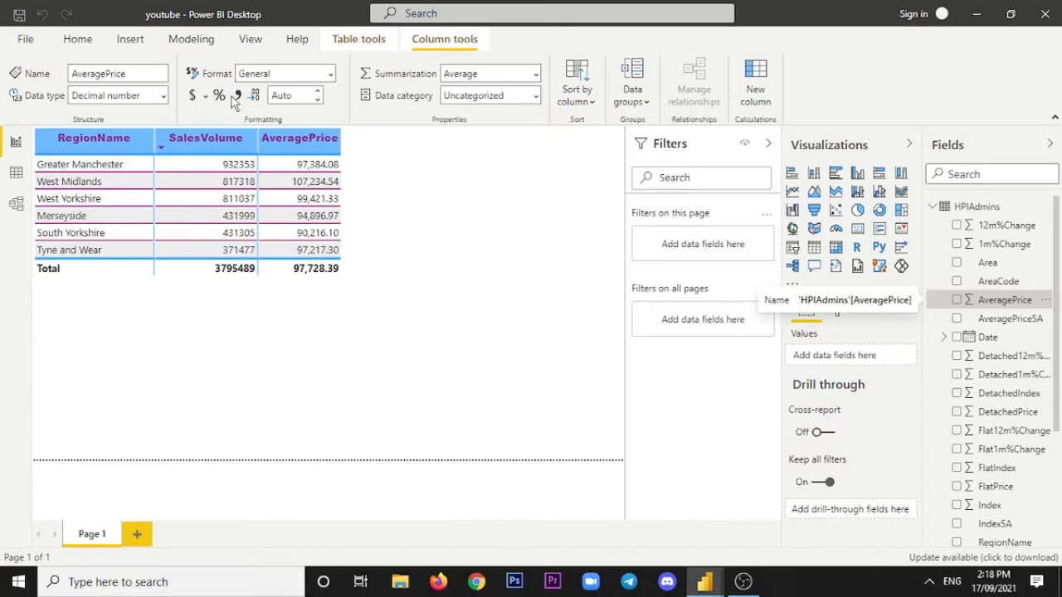
left_click(316, 131)
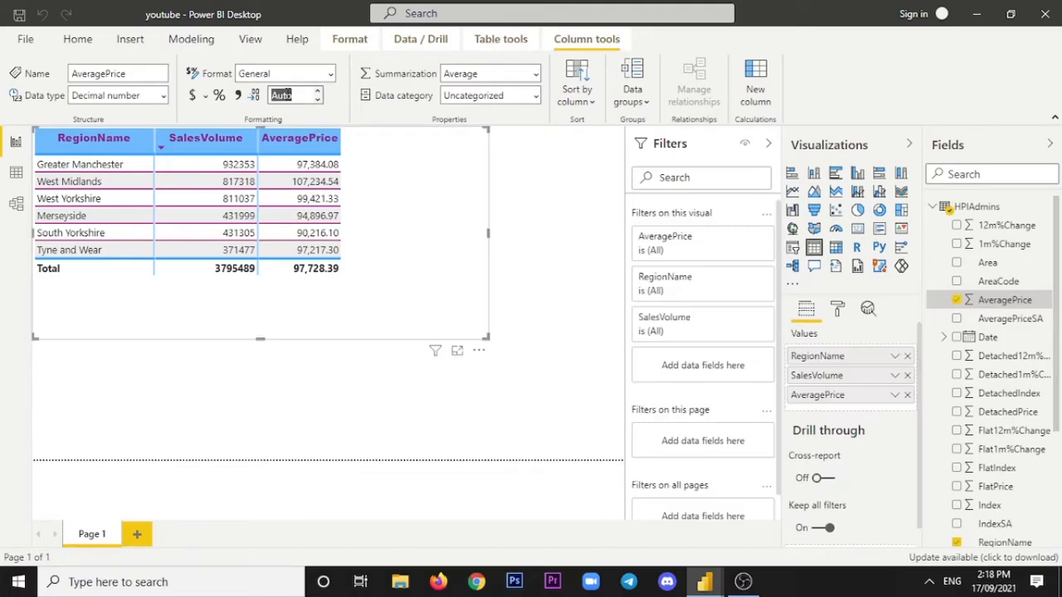
type("0")
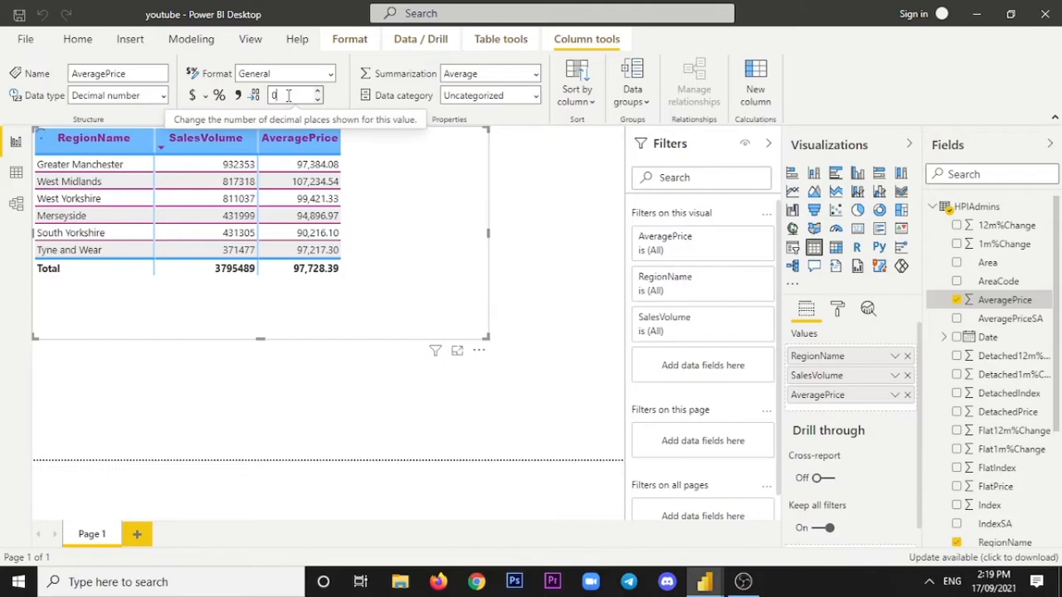
key("Return")
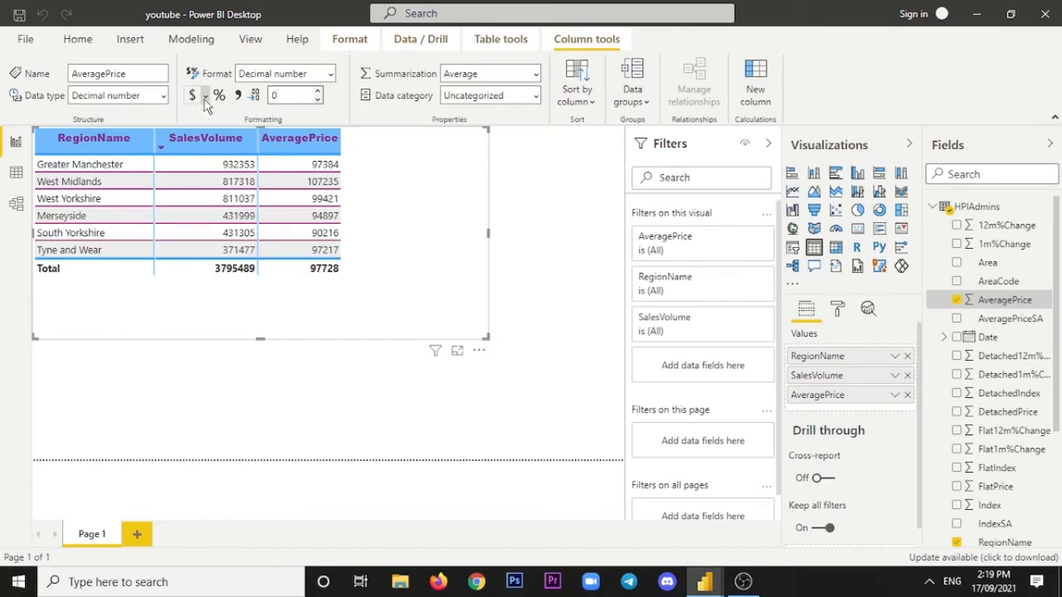
Format the AveragePrice field as currency with the £ English (United Kingdom) symbol.
left_click(205, 98)
scroll(312, 394, "down", 10)
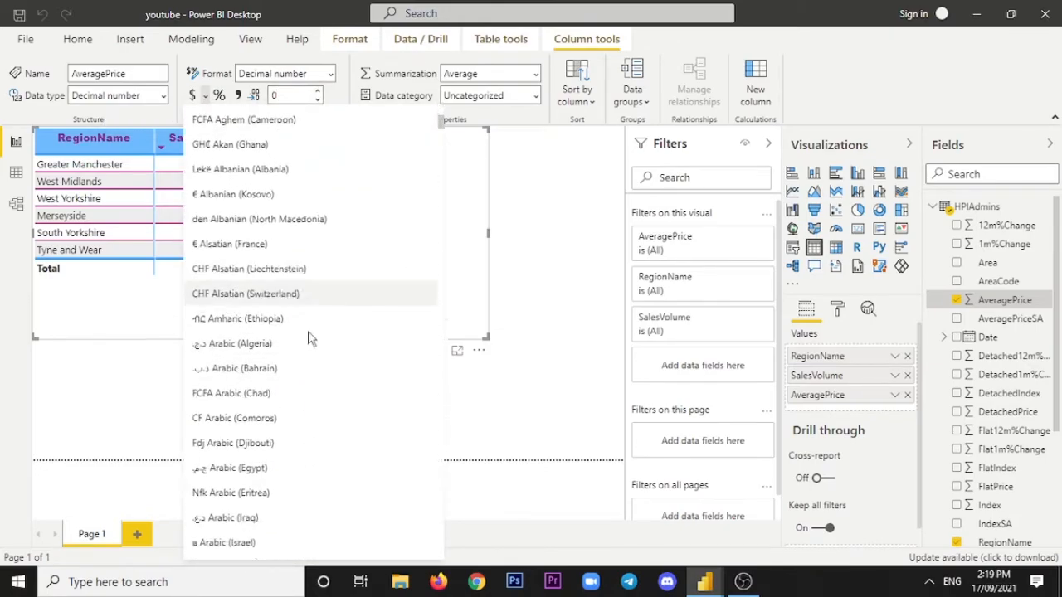
scroll(308, 257, "up", 7)
scroll(313, 245, "up", 4)
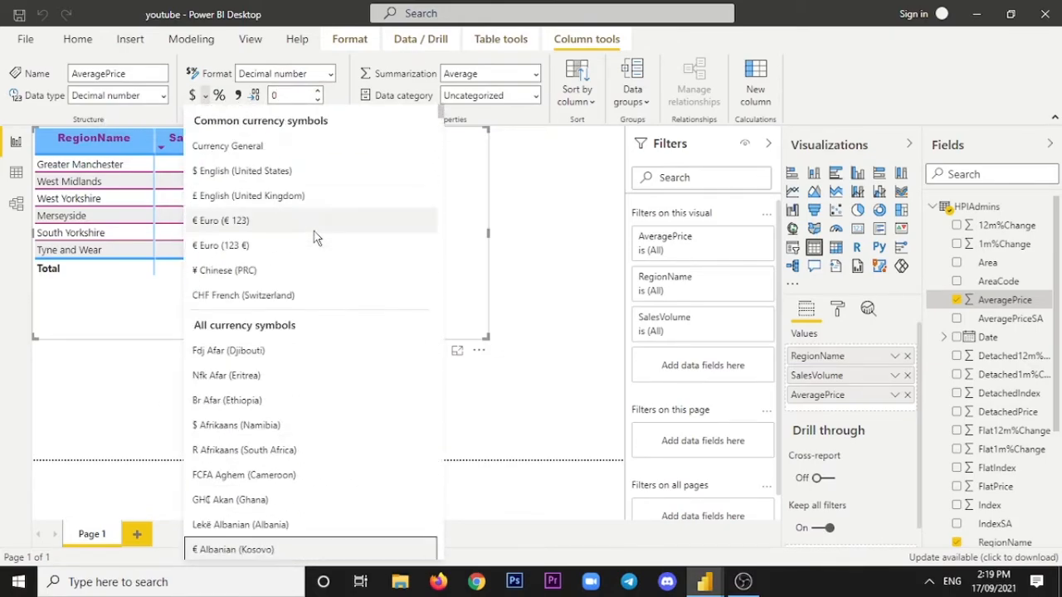
scroll(318, 260, "down", 20)
scroll(346, 347, "down", 10)
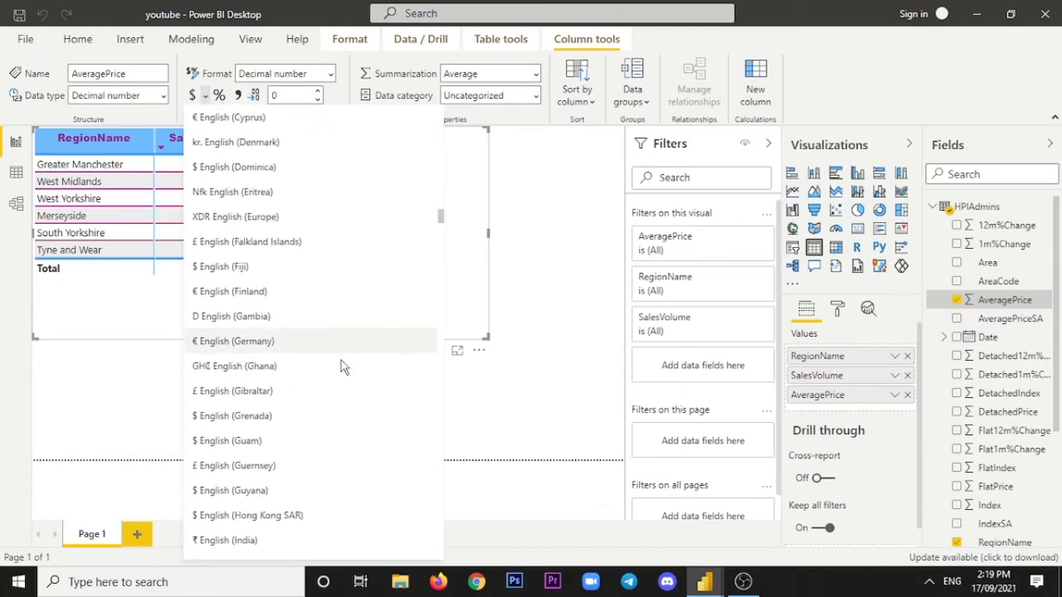
scroll(348, 432, "down", 2)
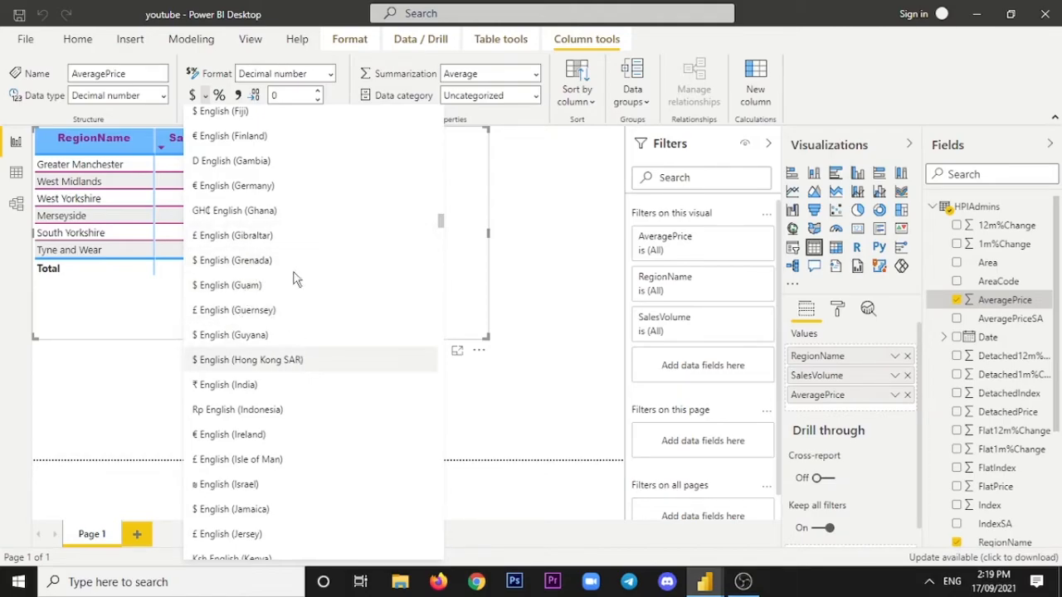
scroll(332, 279, "up", 20)
scroll(352, 274, "up", 6)
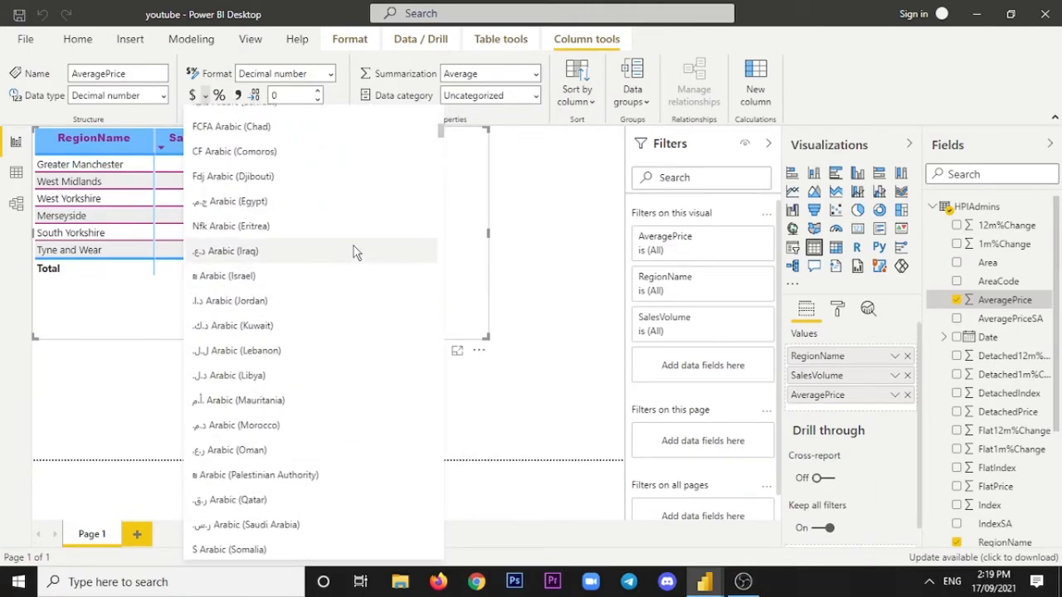
scroll(353, 282, "up", 4)
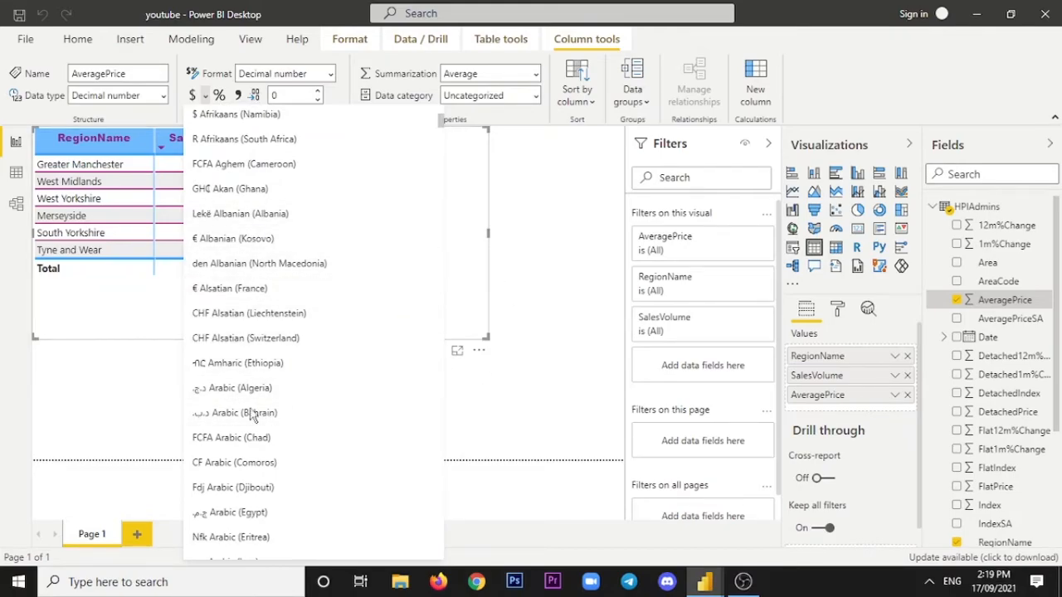
scroll(286, 339, "up", 5)
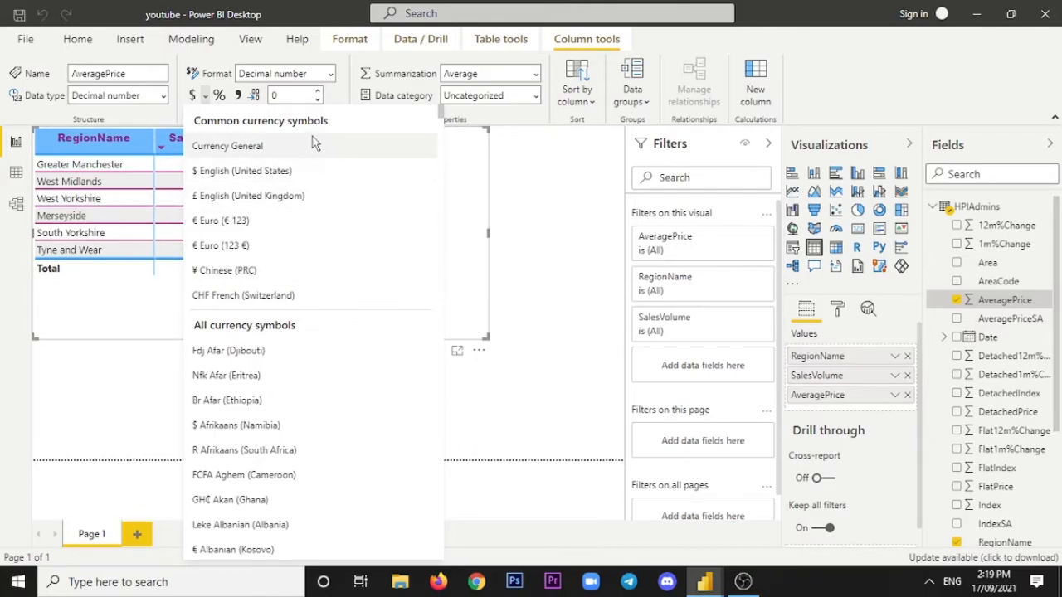
left_click(310, 197)
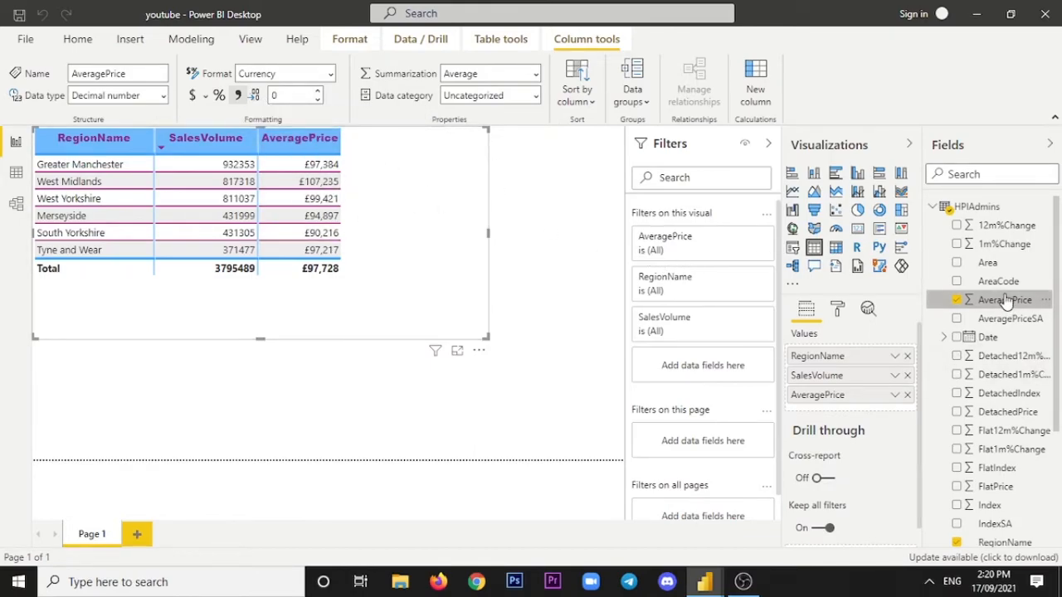
Add AveragePrice to the table a second time, summarized as Minimum, and select the AveragePrice field.
left_click_drag(1004, 305, 860, 404)
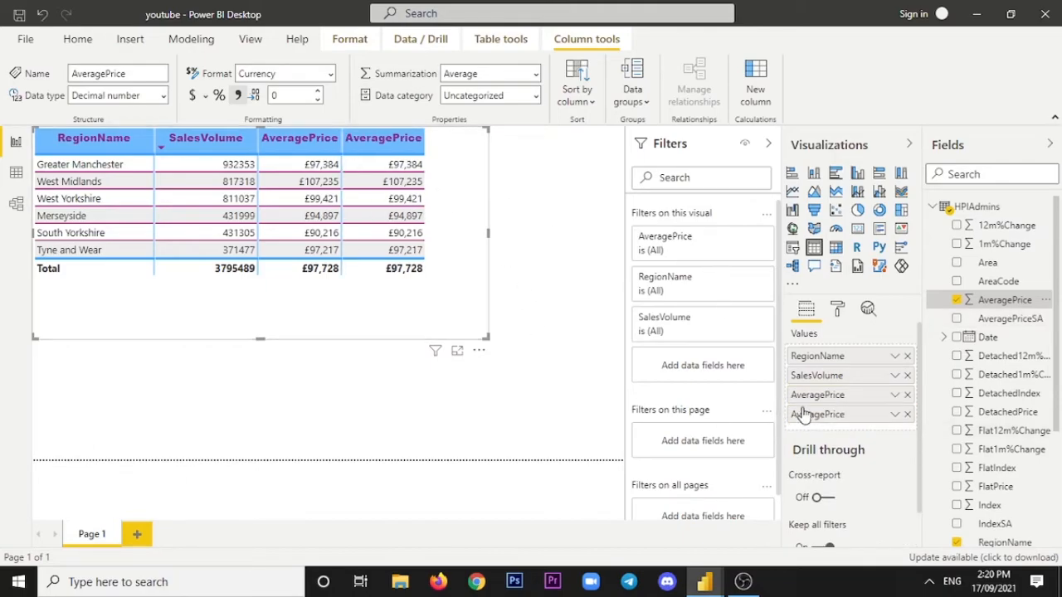
left_click(895, 415)
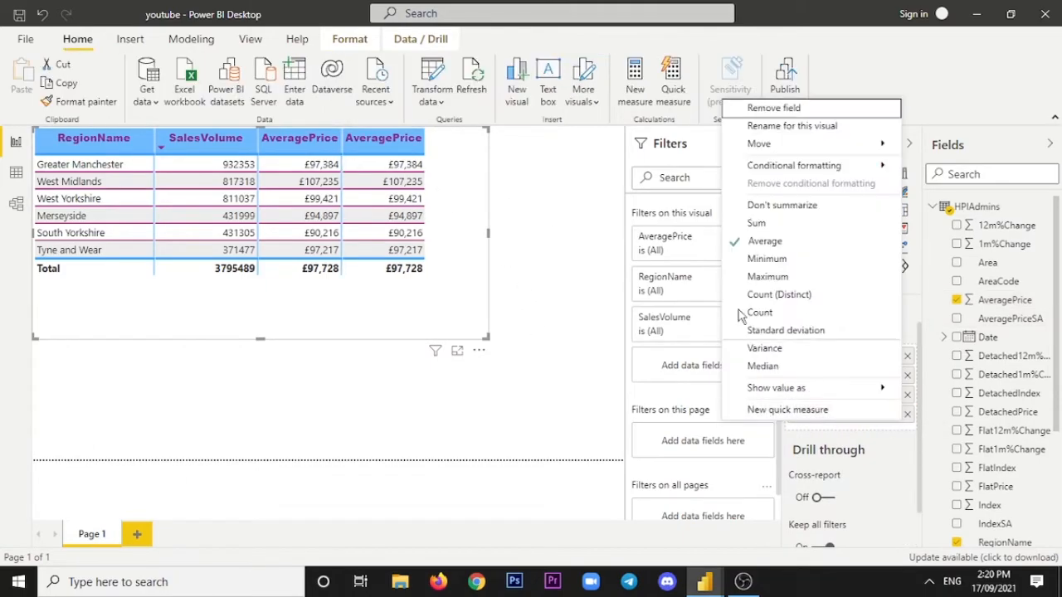
left_click(760, 260)
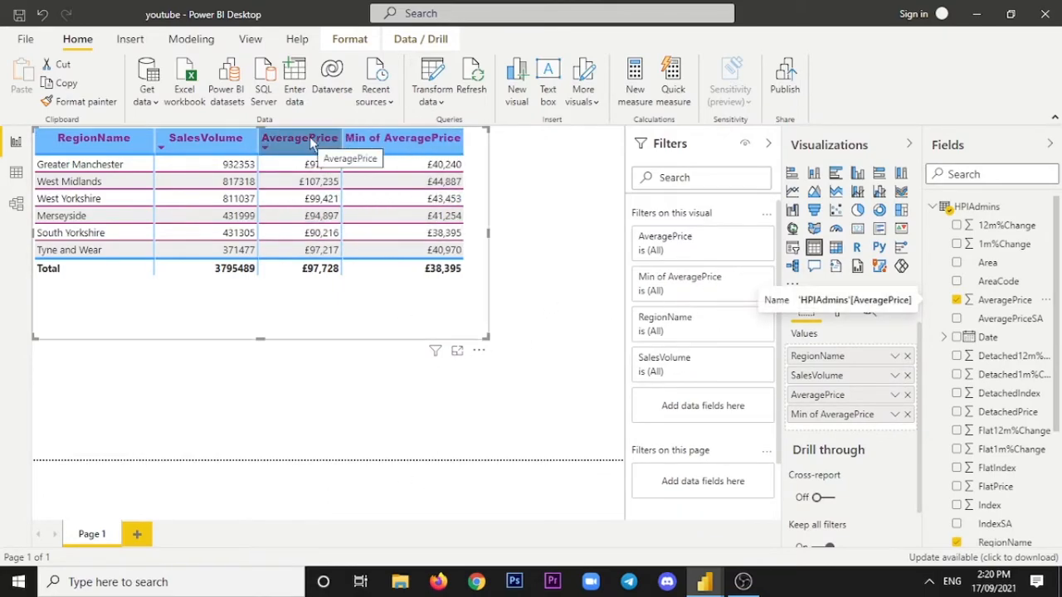
left_click(987, 305)
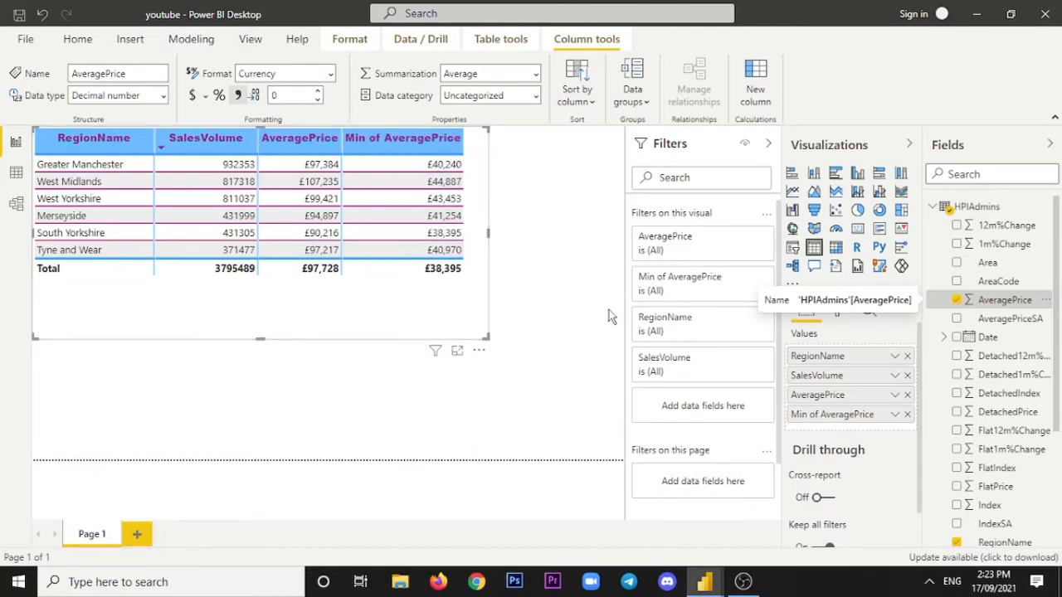
Review the summarization options available for the Min of AveragePrice value in the table.
left_click(895, 415)
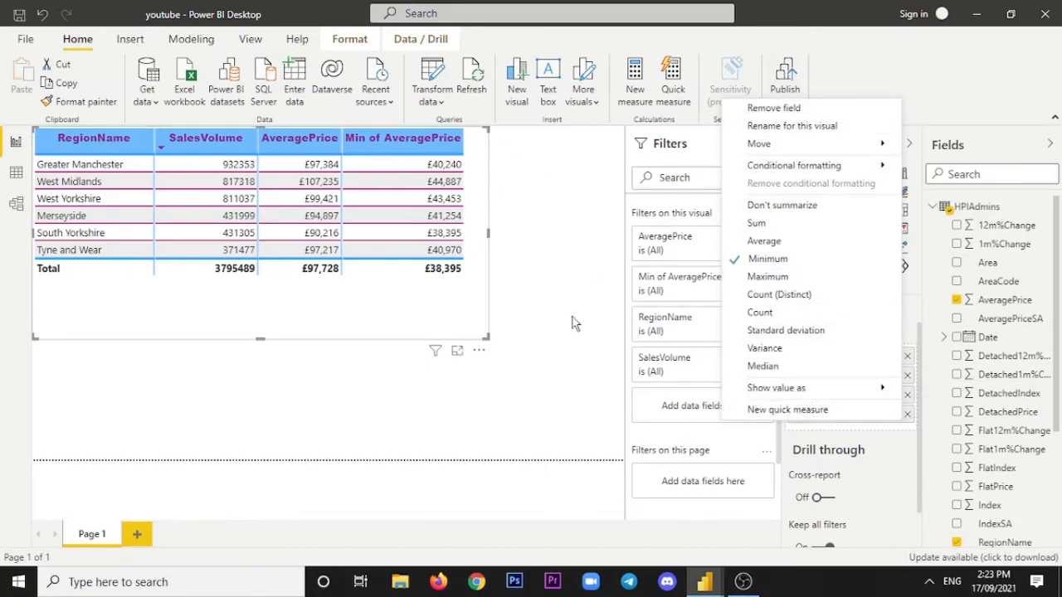
left_click(889, 439)
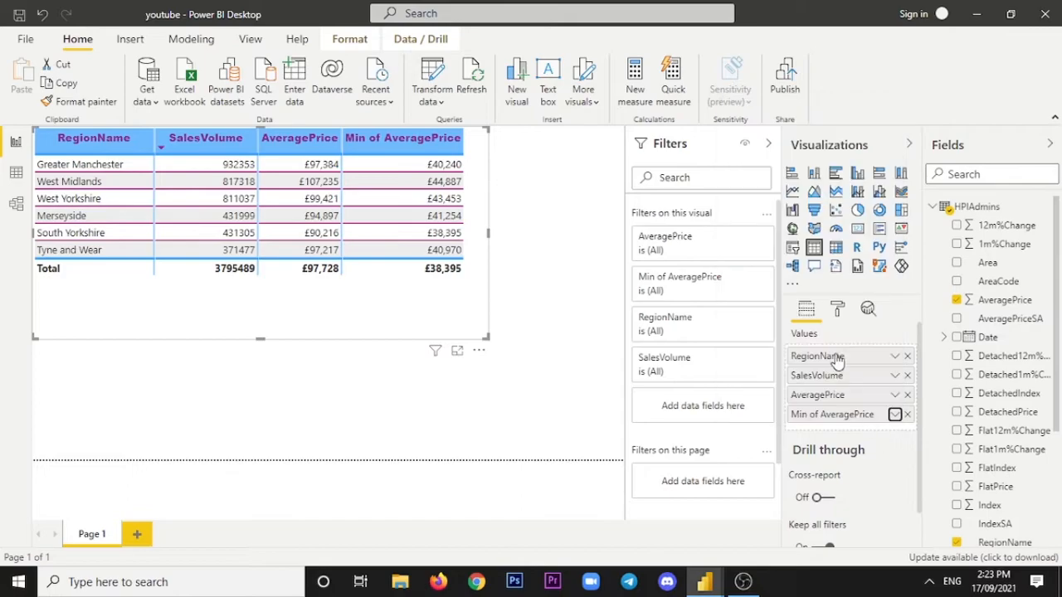
In the table's field formatting, set Min of AveragePrice to show 2 decimal places.
left_click(838, 312)
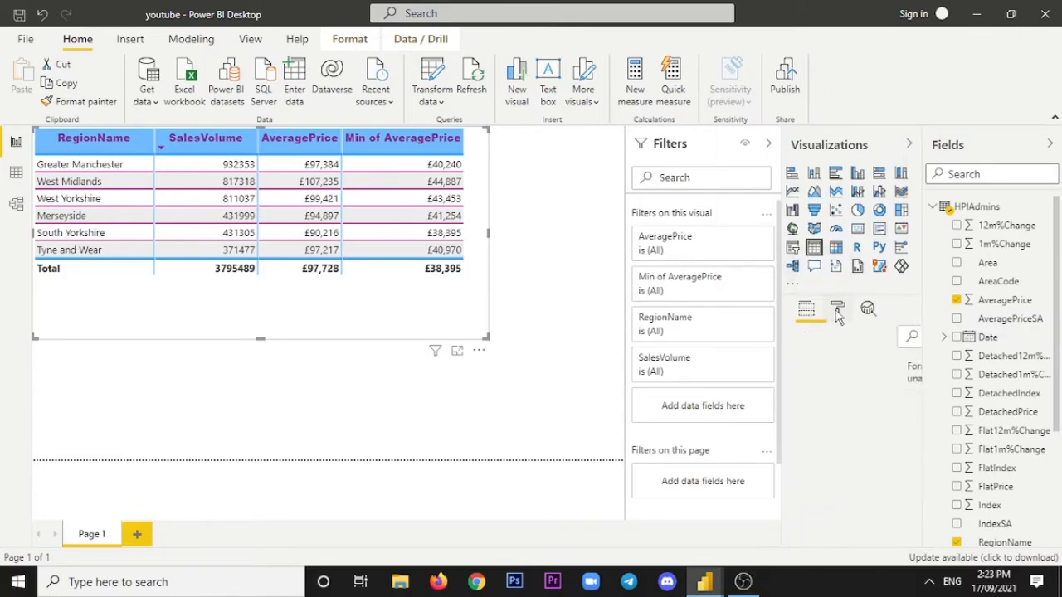
scroll(847, 397, "down", 1)
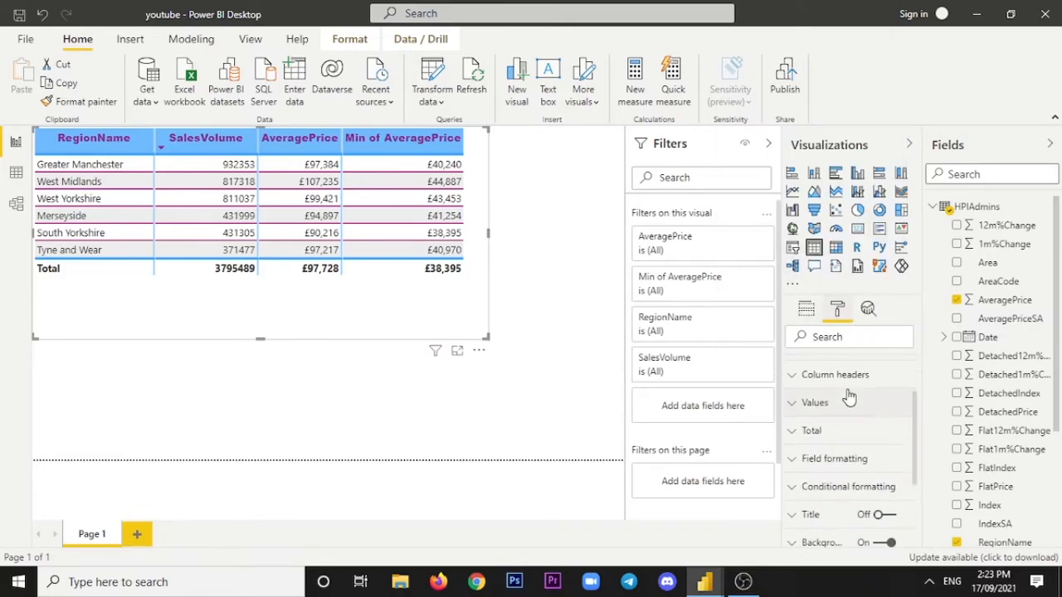
left_click(830, 460)
scroll(863, 415, "down", 3)
scroll(884, 400, "up", 1)
left_click(892, 419)
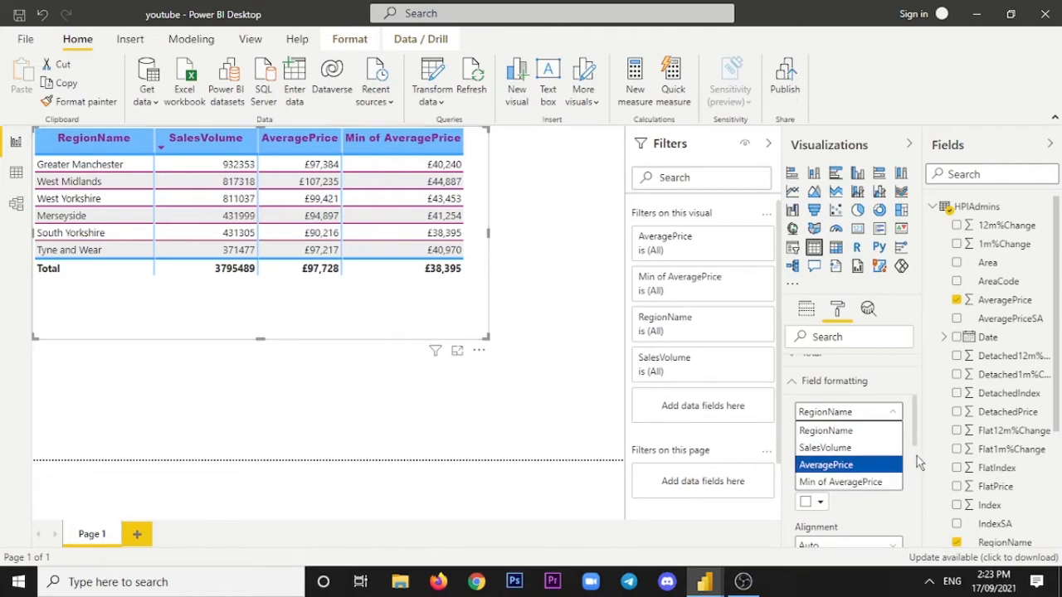
left_click(867, 483)
scroll(869, 448, "down", 1)
scroll(871, 415, "up", 1)
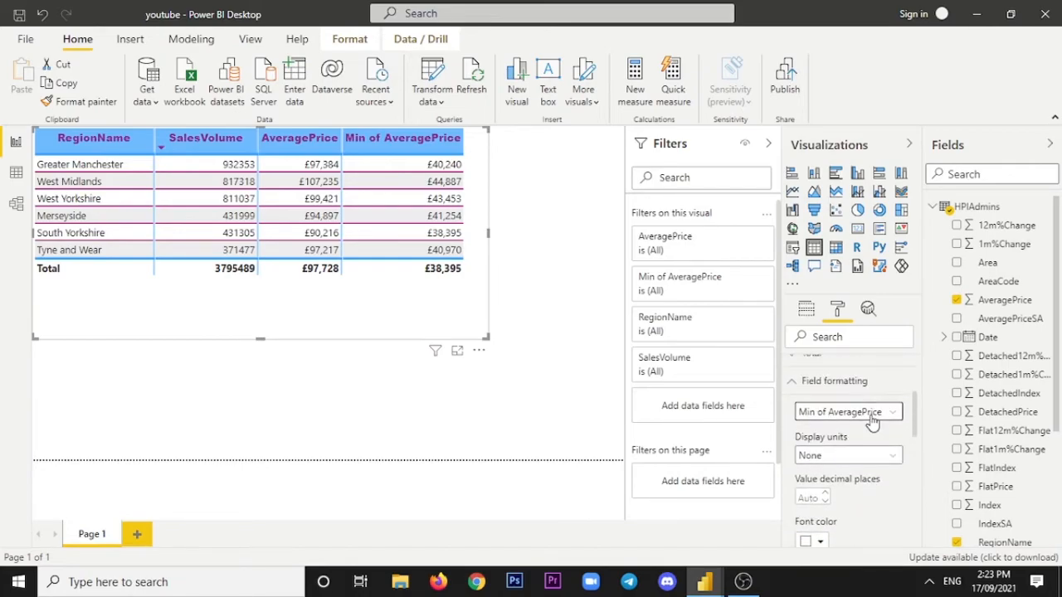
scroll(858, 414, "down", 1)
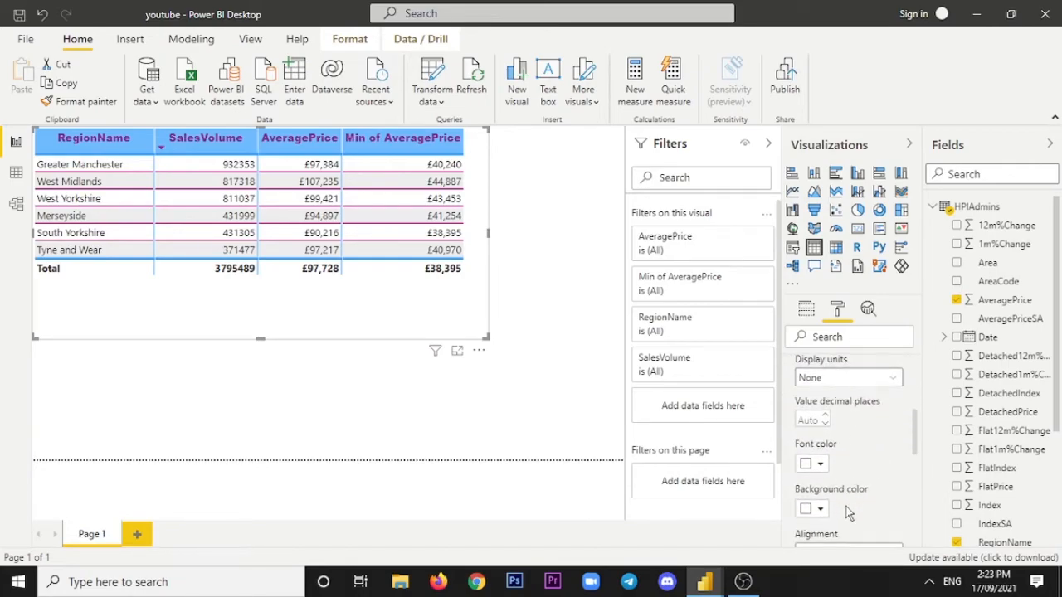
left_click(813, 418)
type("2")
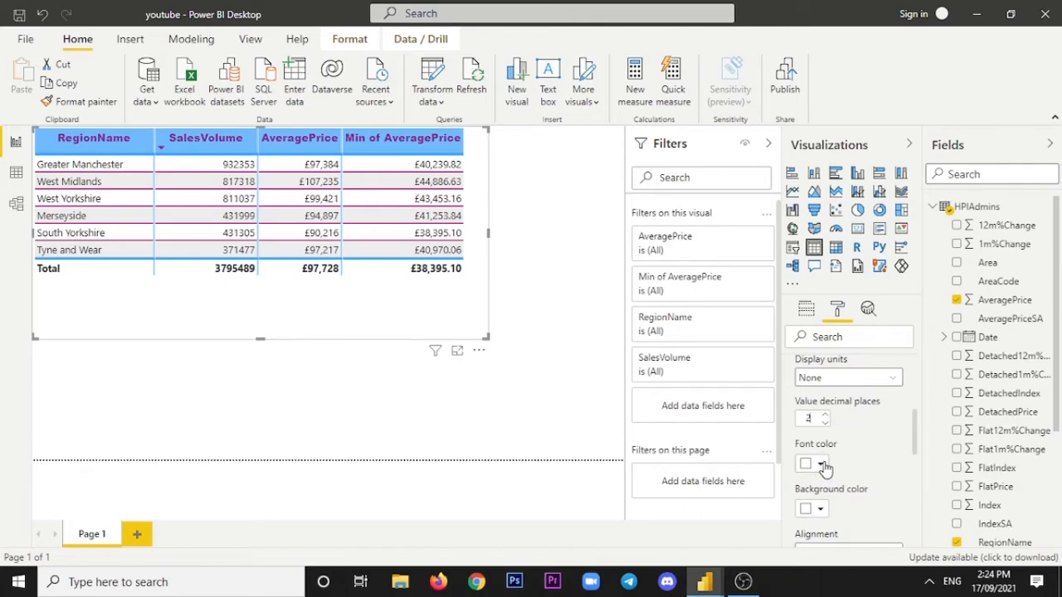
Set the display units of the Min of AveragePrice column to Thousands.
scroll(829, 452, "down", 1)
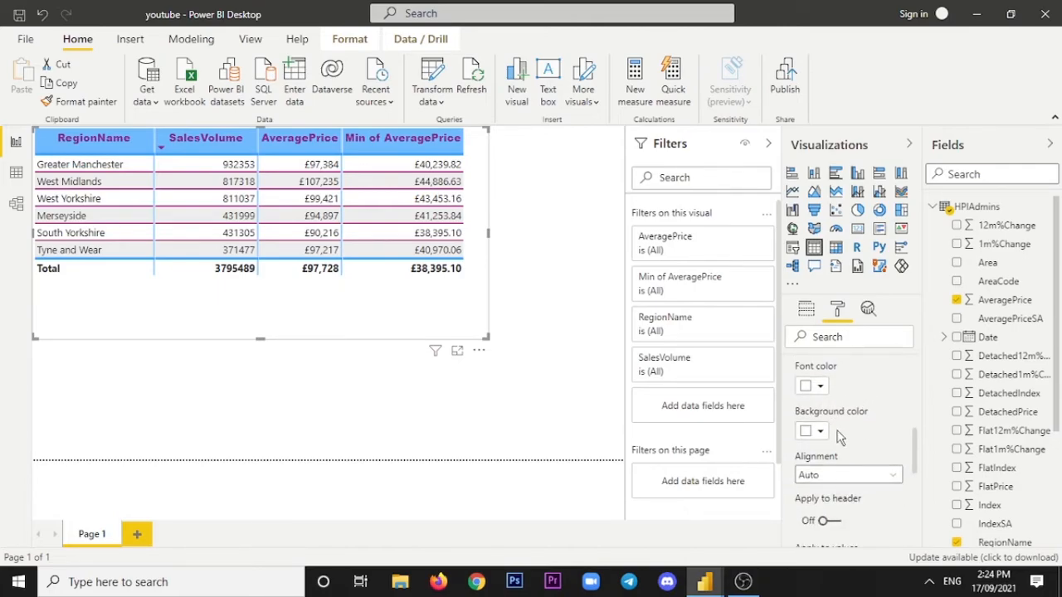
scroll(881, 428, "down", 1)
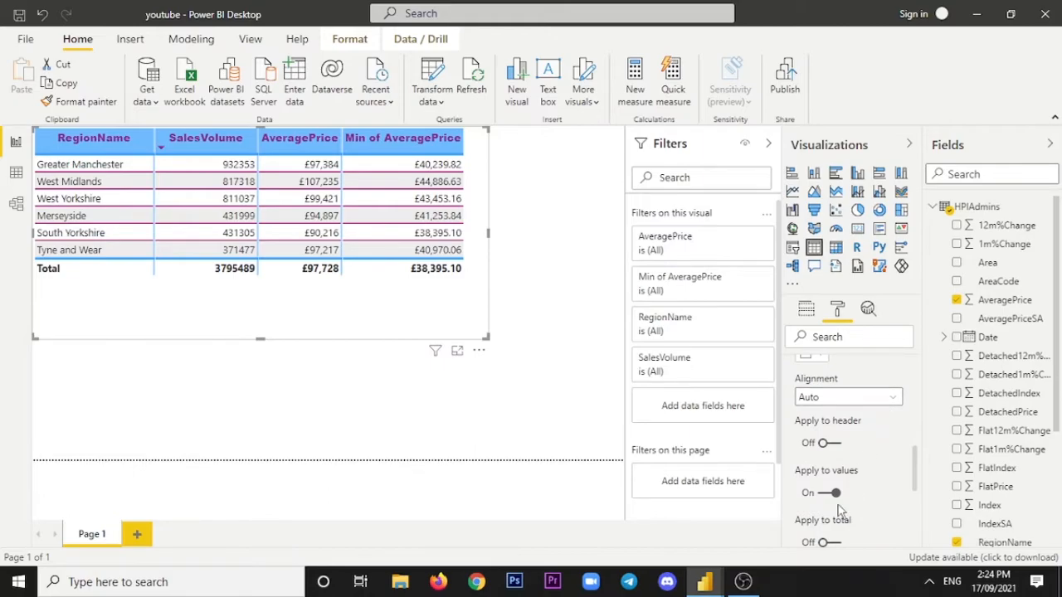
scroll(867, 411, "down", 1)
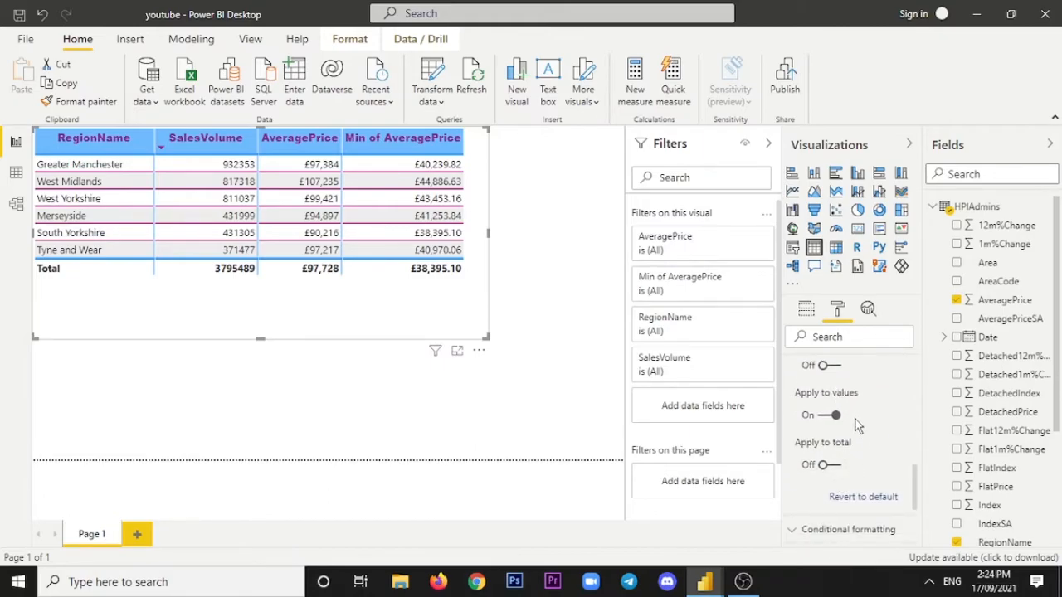
scroll(858, 481, "up", 1)
scroll(867, 481, "down", 1)
scroll(848, 503, "up", 1)
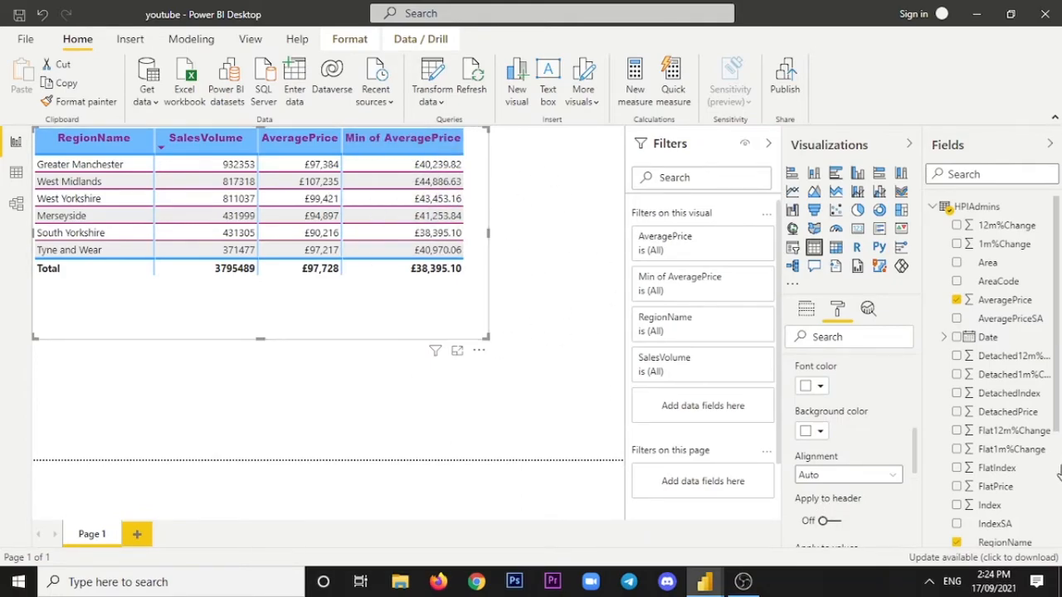
scroll(880, 490, "up", 2)
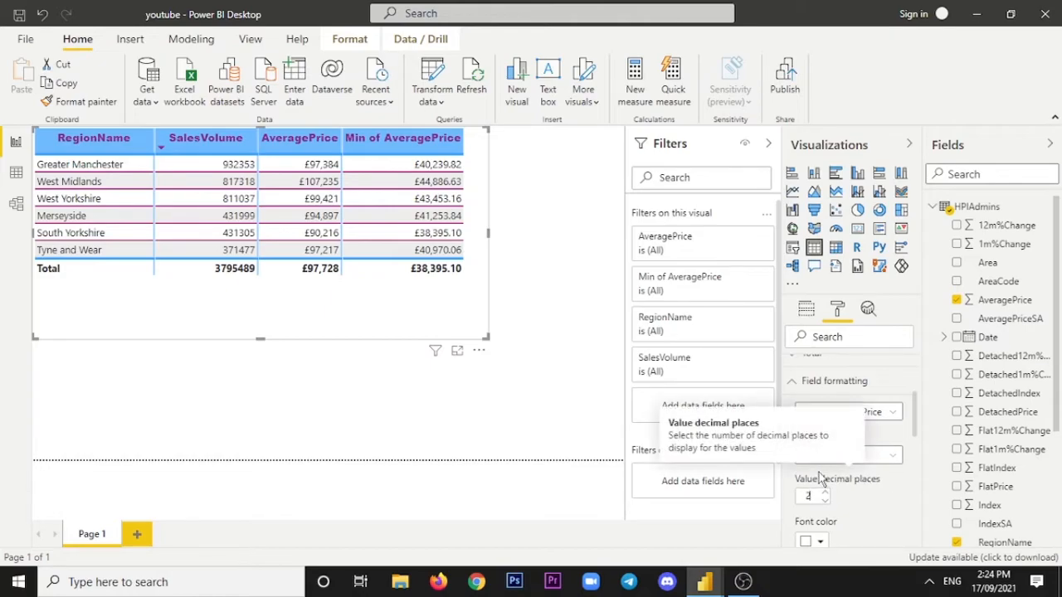
left_click(892, 458)
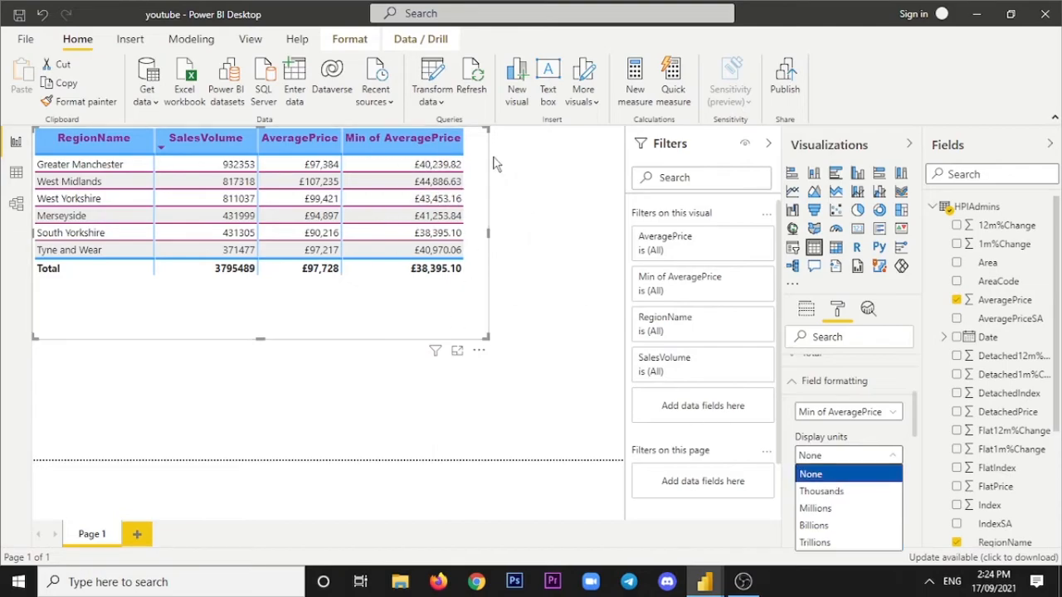
left_click(823, 491)
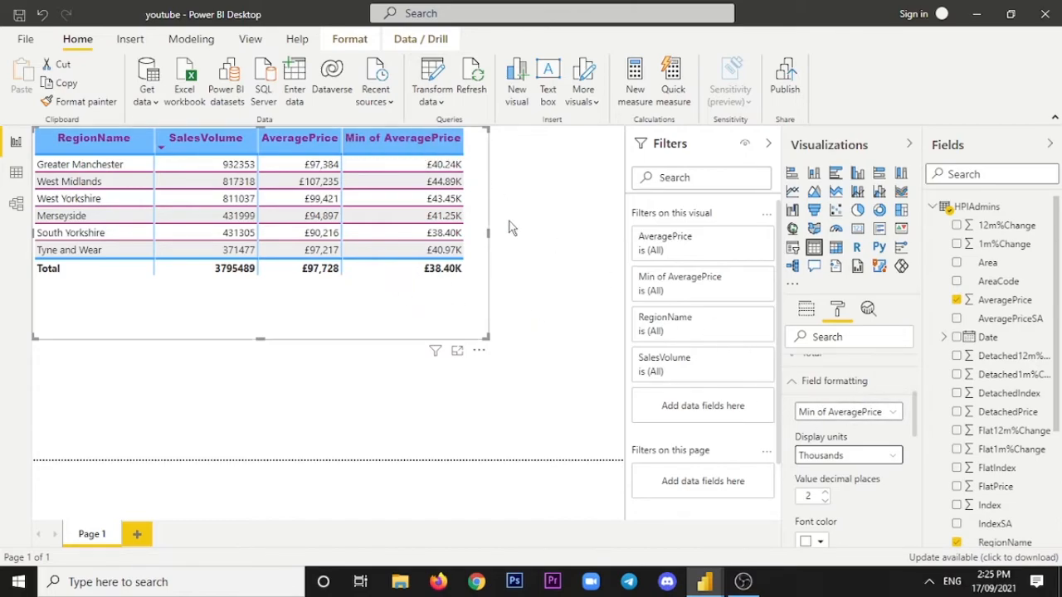
Examine the Date field's data type and its available date formats, leaving the format as it is.
left_click(987, 340)
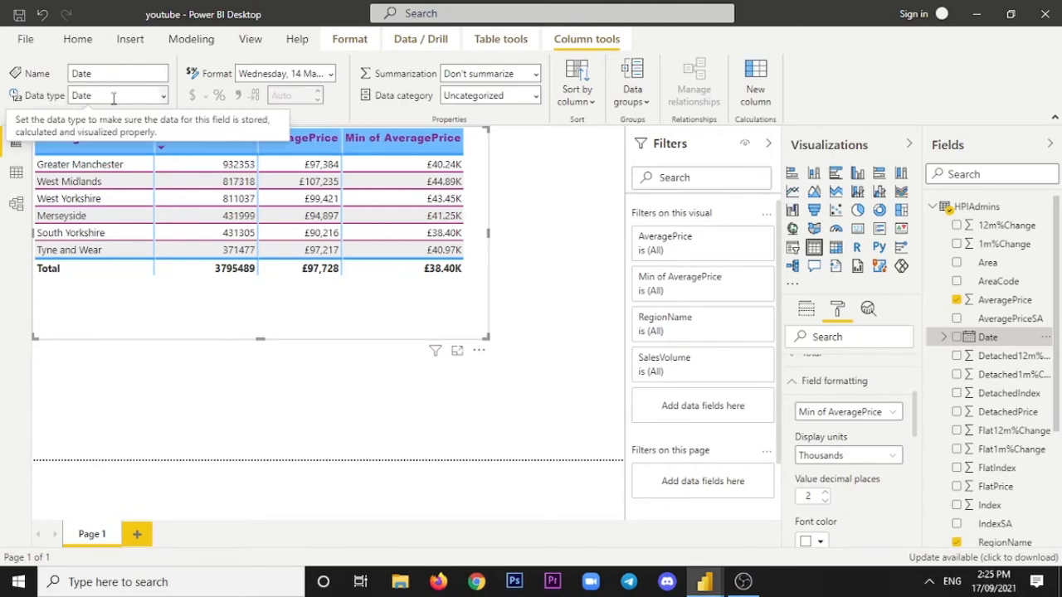
left_click(330, 75)
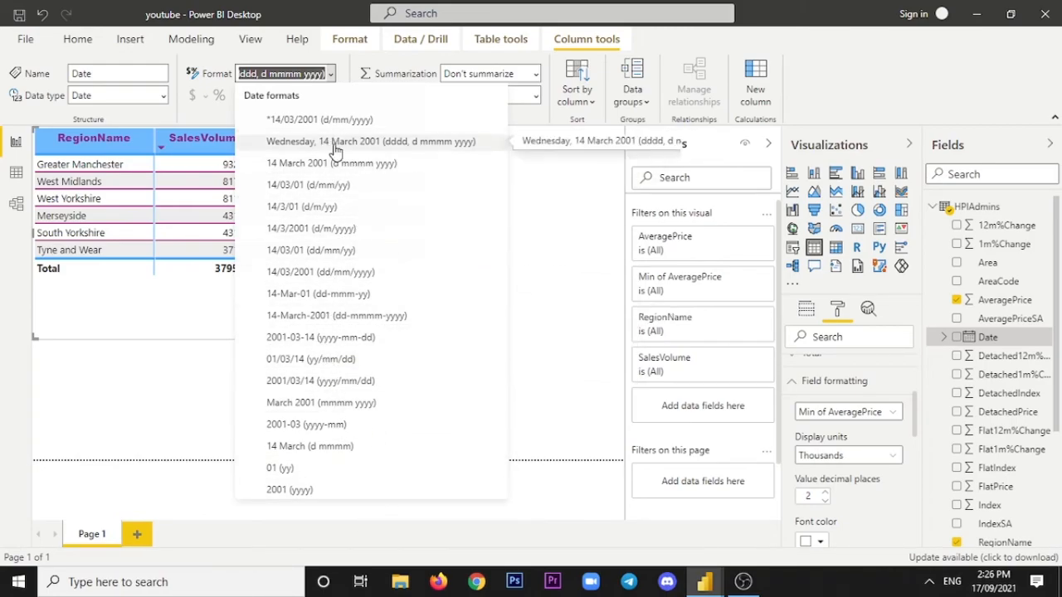
left_click(330, 76)
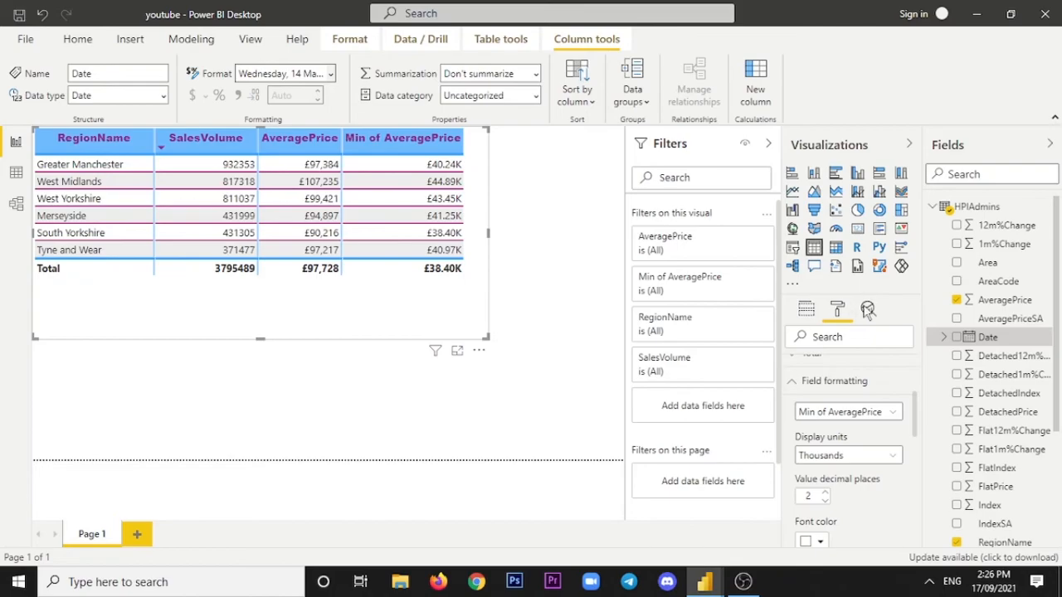
left_click(836, 308)
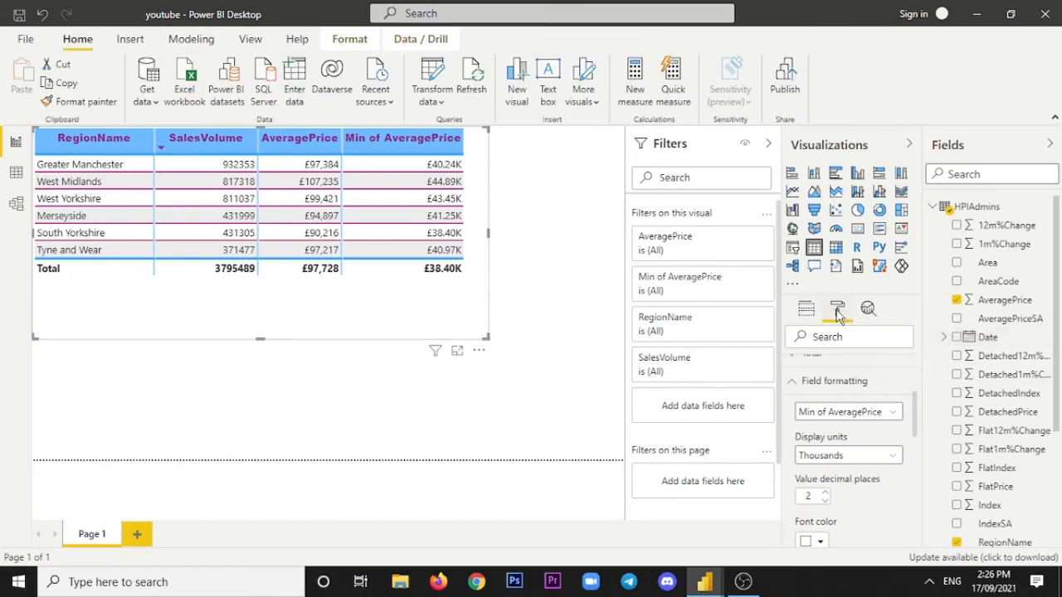